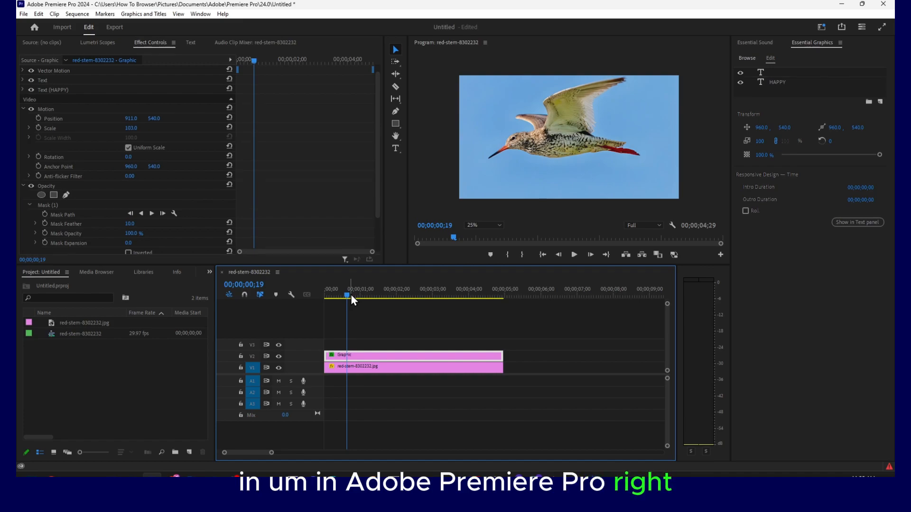
Step: Return the playhead to the sequence start and close the Effect Controls, Text, Audio Clip Mixer and Lumetri Scopes panels
left_click_drag(352, 295, 322, 300)
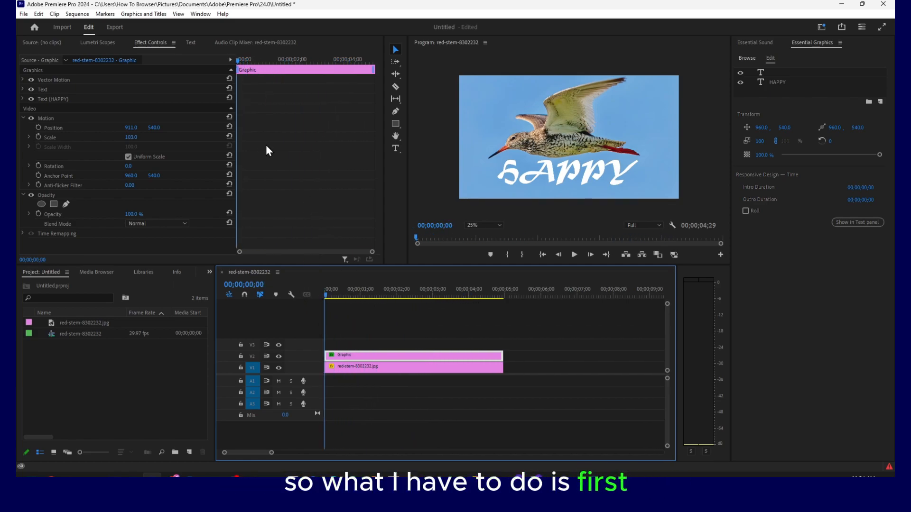
left_click(174, 42)
left_click(187, 43)
left_click(151, 42)
left_click(171, 44)
left_click(222, 43)
left_click(238, 44)
left_click(121, 43)
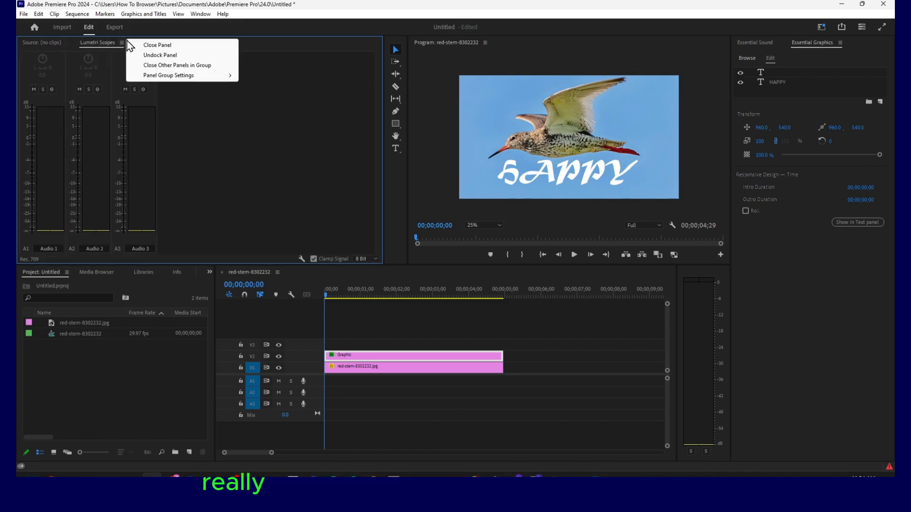
left_click(150, 45)
Step: Reopen the Effect Controls panel and select the graphic clip on track V2
left_click(200, 14)
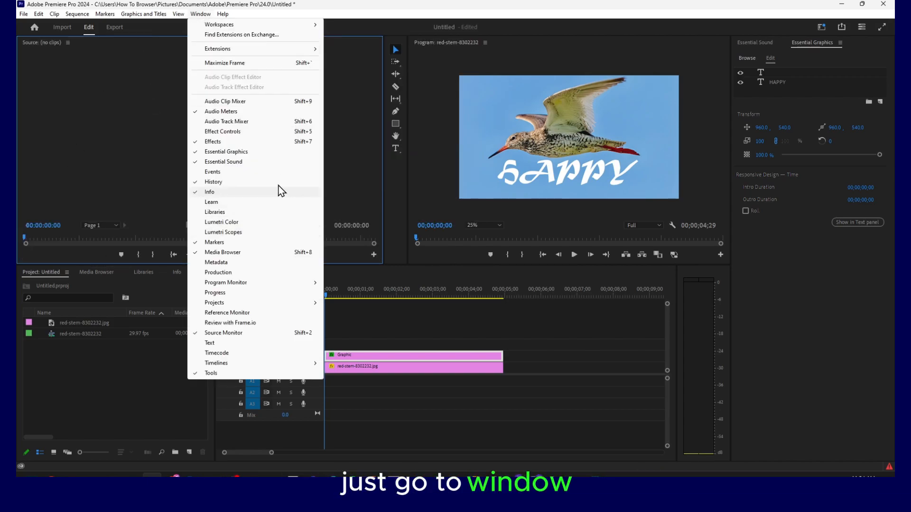
left_click(241, 132)
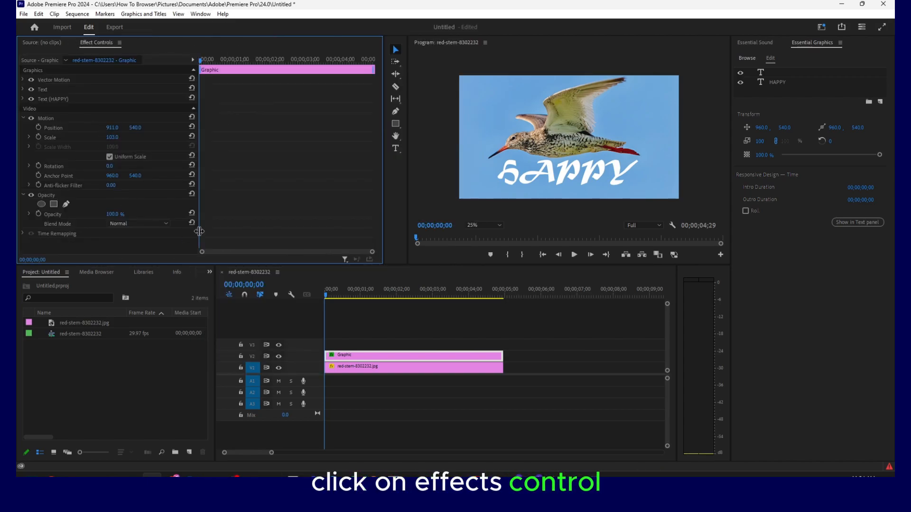
left_click(345, 357)
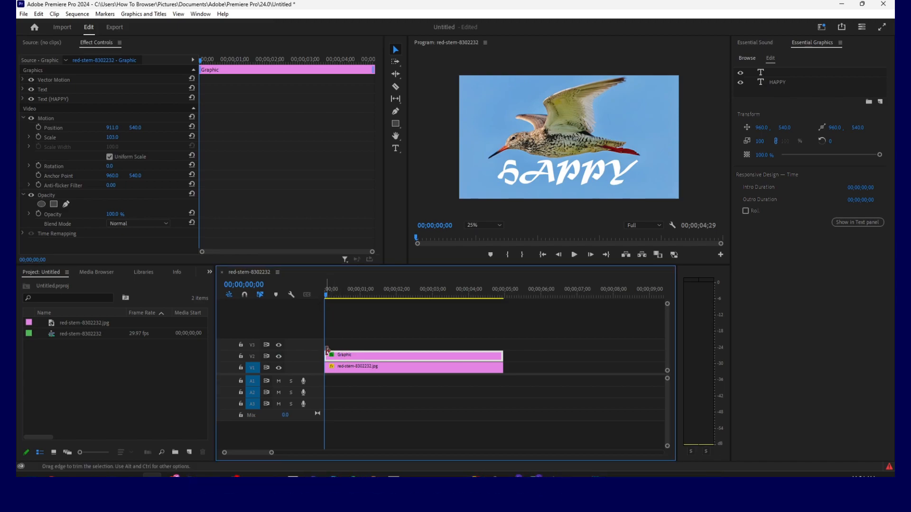
Step: Add a text box reading "dfd" in the upper-left sky area of the bird image, then deselect the clip
left_click(396, 151)
left_click_drag(482, 91, 549, 112)
type("dfd")
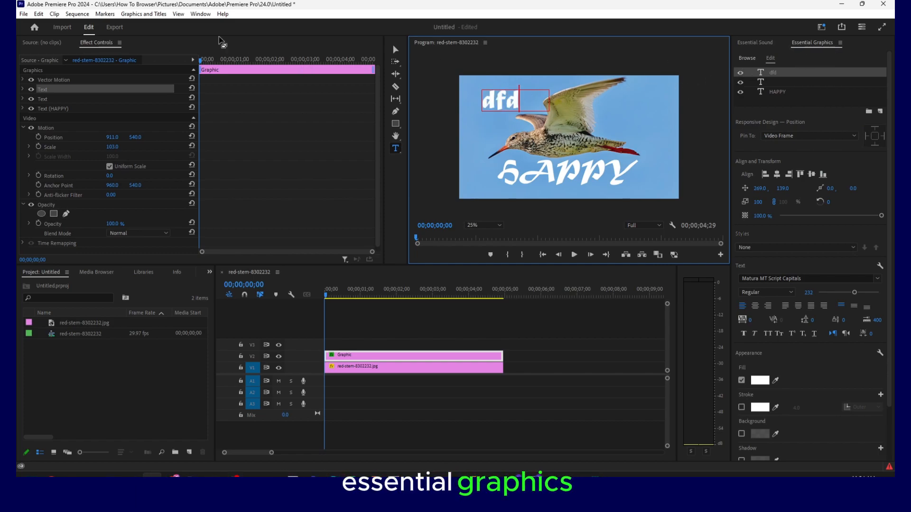
left_click(201, 13)
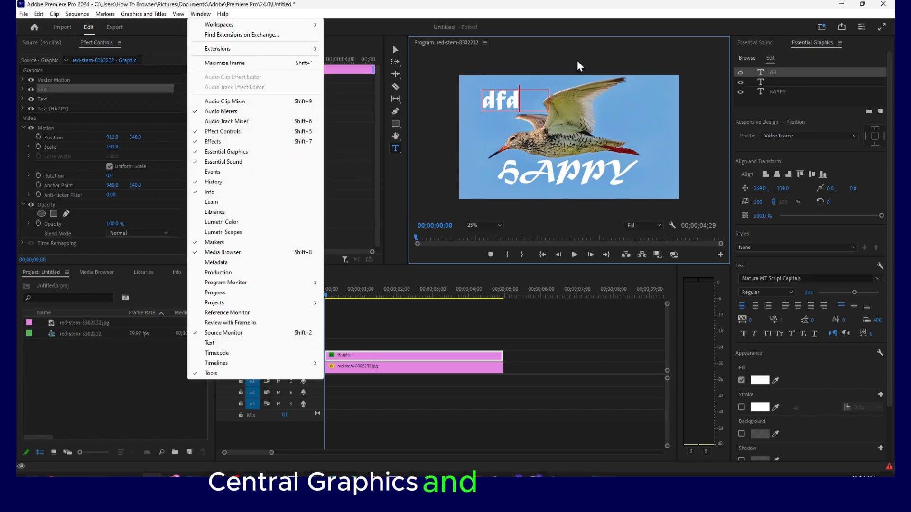
left_click(553, 32)
left_click(549, 349)
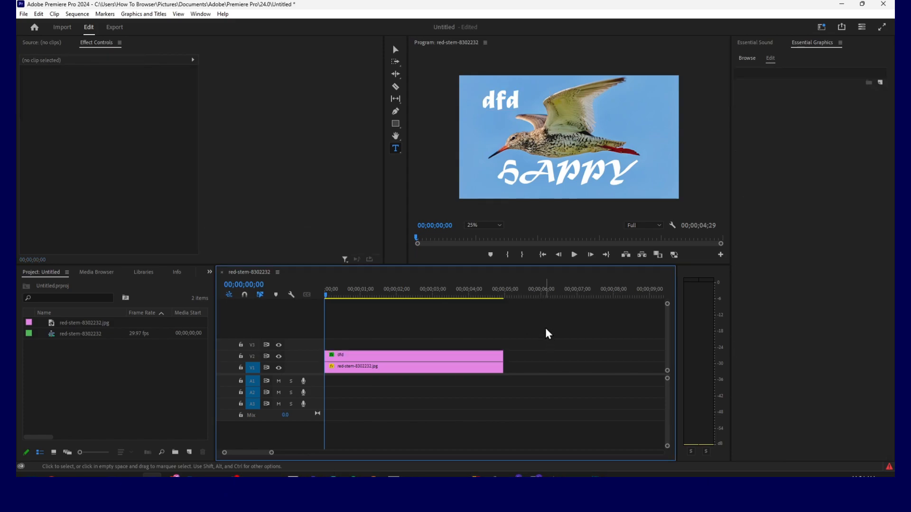
Step: Add a 4-point polygon Opacity mask to the V2 graphic and shape it around the last letters of HAPPY
left_click(379, 355)
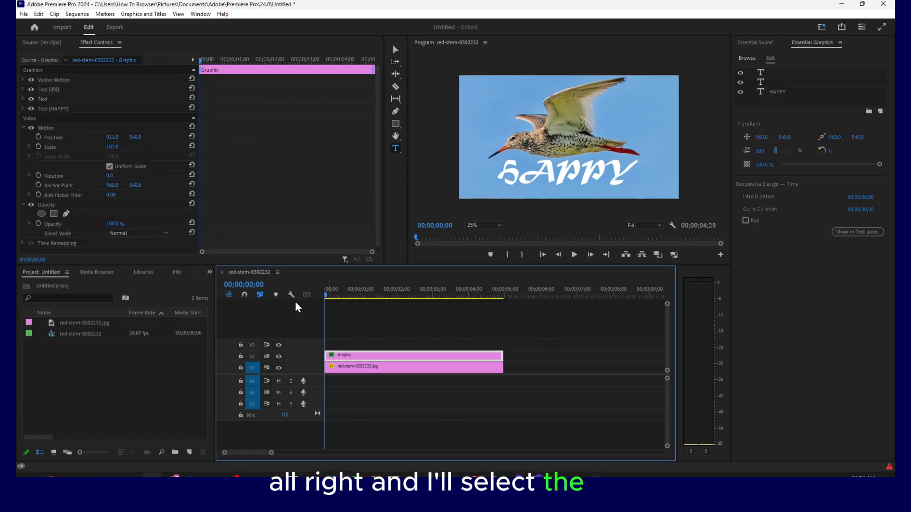
scroll(51, 203, "down", 1)
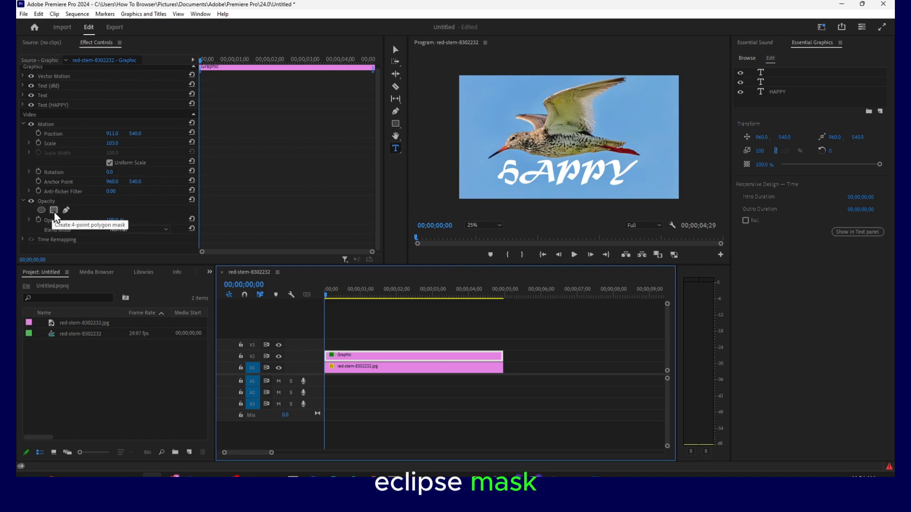
left_click(53, 211)
left_click(554, 133)
left_click_drag(555, 133, 632, 143)
left_click_drag(621, 186, 644, 195)
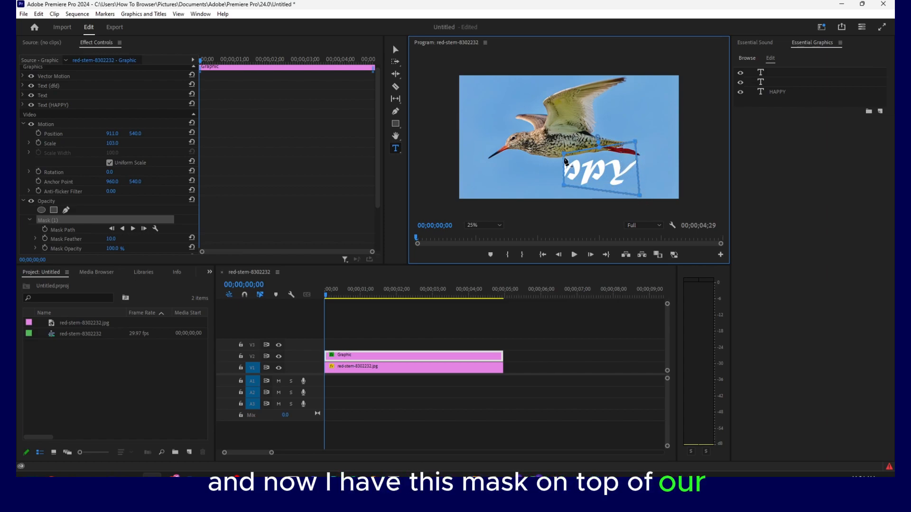
left_click_drag(565, 189, 559, 198)
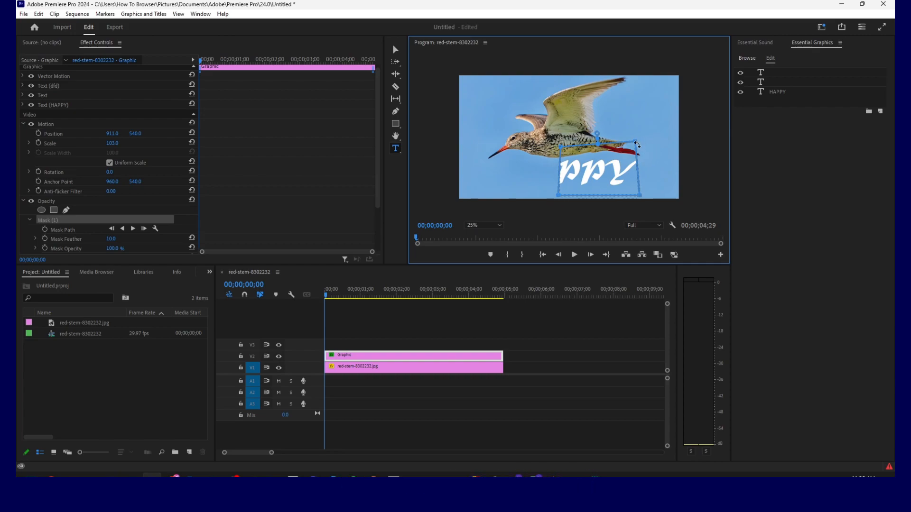
Step: Move the mask left until it clears HAPPY and start keyframing its Mask Path at the sequence start
left_click_drag(610, 170, 454, 149)
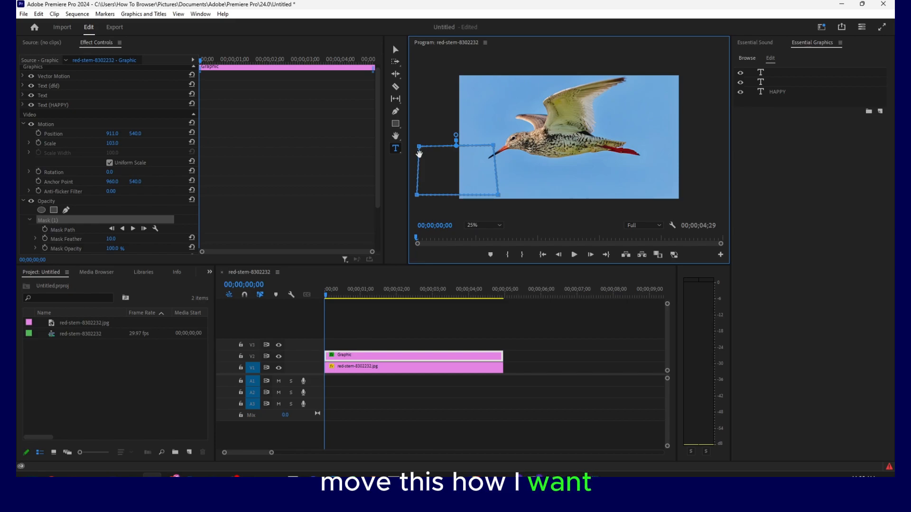
left_click_drag(467, 168, 423, 171)
left_click(324, 294)
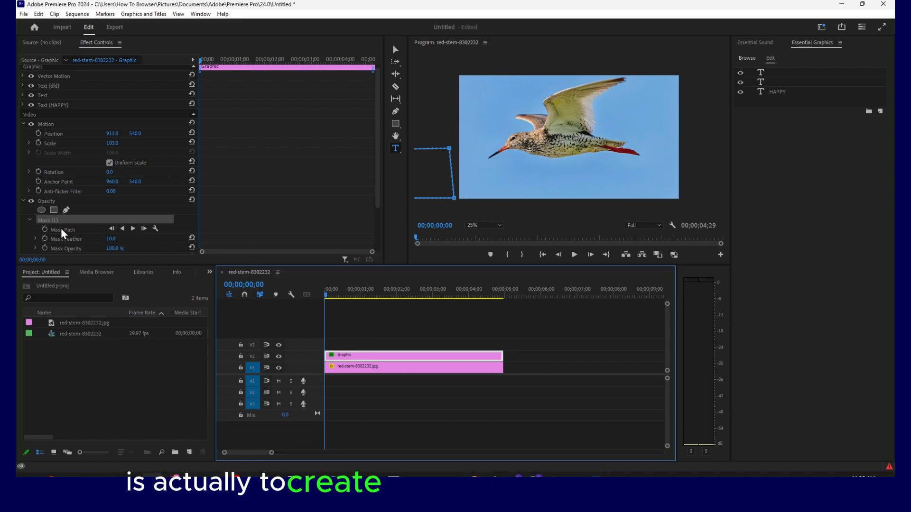
scroll(62, 227, "down", 2)
left_click_drag(420, 178, 453, 177)
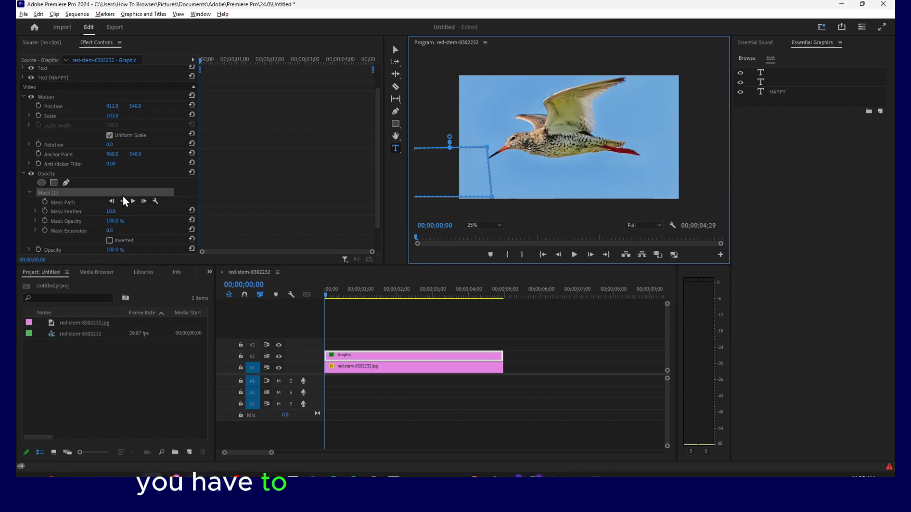
left_click(46, 203)
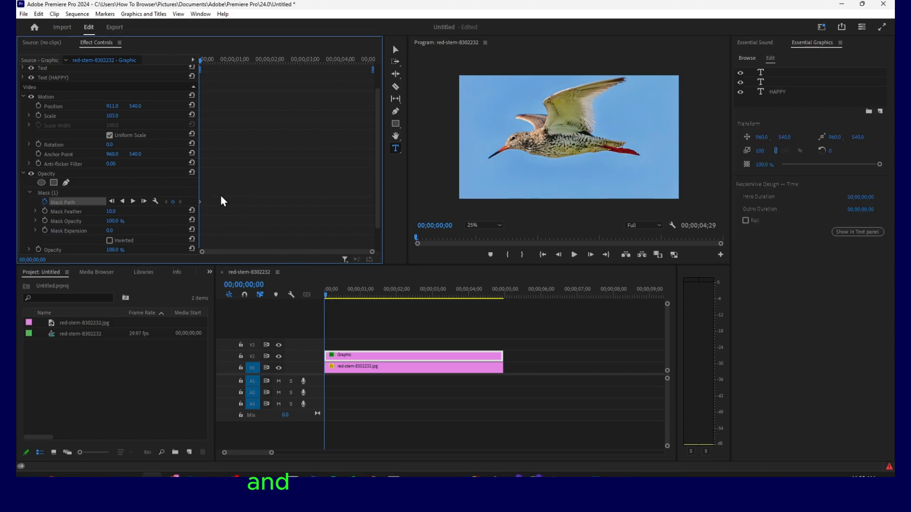
Step: Set a second Mask Path keyframe at 00;00;00;13 with the mask moved past the right end of HAPPY
left_click_drag(372, 252, 257, 252)
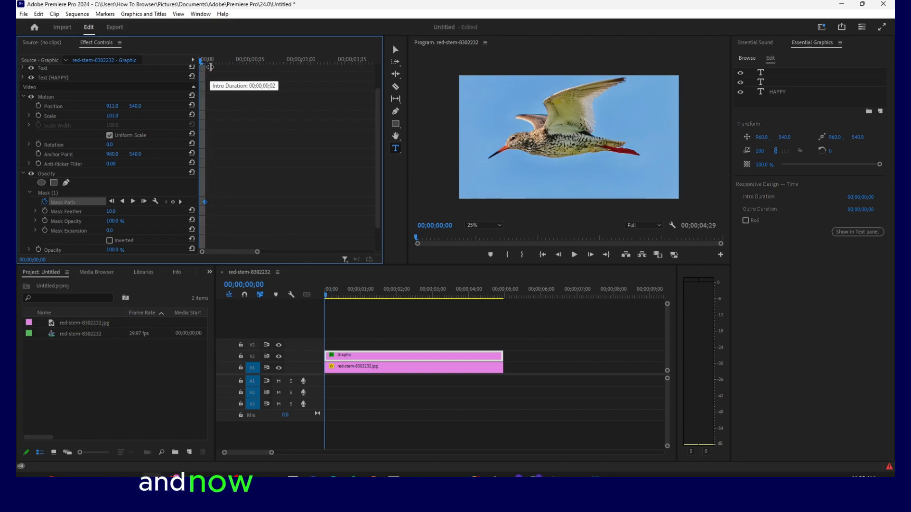
left_click_drag(201, 66, 244, 78)
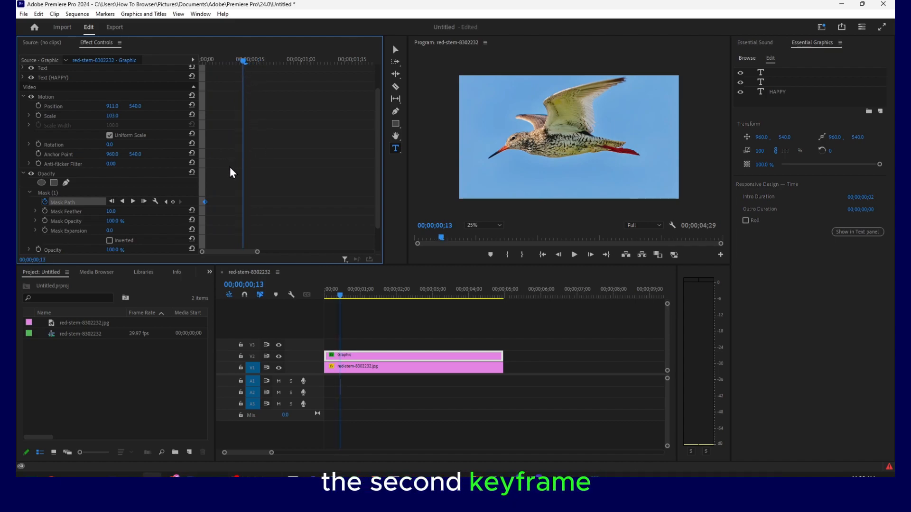
left_click(52, 194)
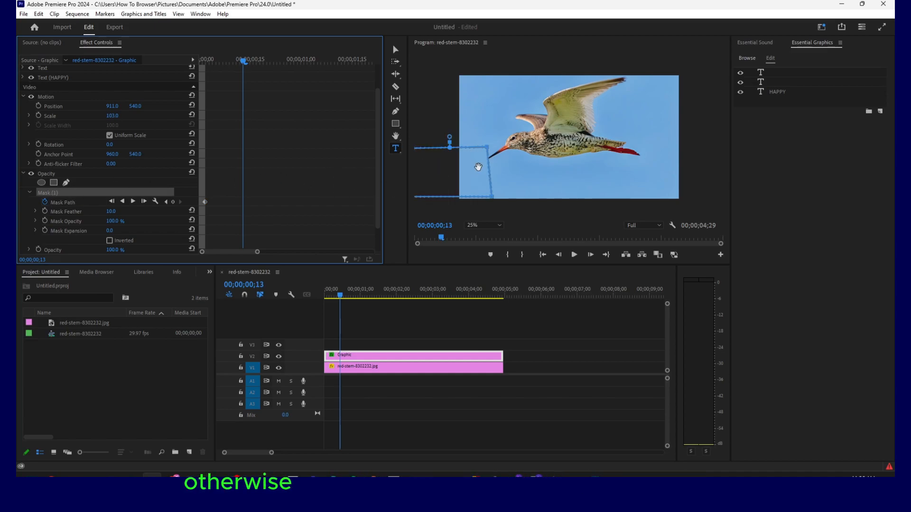
left_click_drag(464, 172, 689, 171)
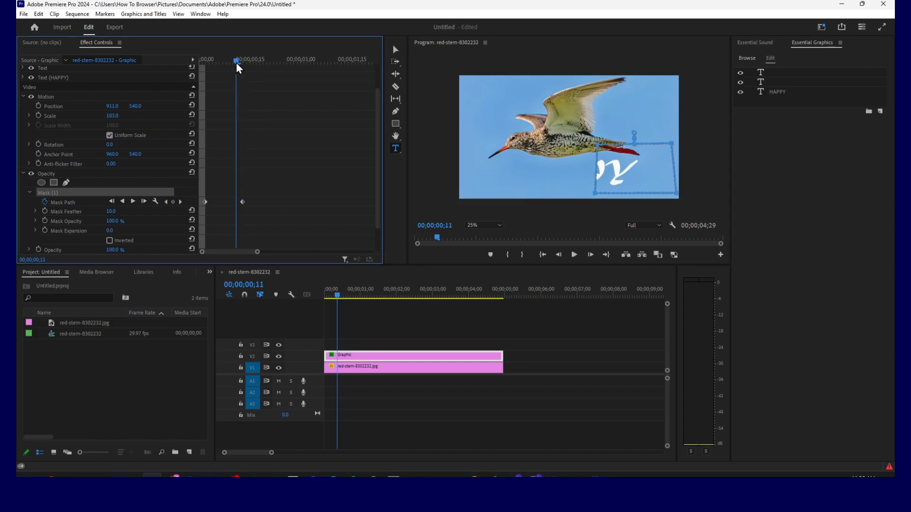
Step: Delay the second Mask Path keyframe in stages to beyond 00;00;01;00, previewing the slower mask movement from the start
left_click(204, 64)
key("space")
key("space")
left_click_drag(243, 202, 287, 202)
left_click_drag(301, 61, 207, 80)
key("space")
key("space")
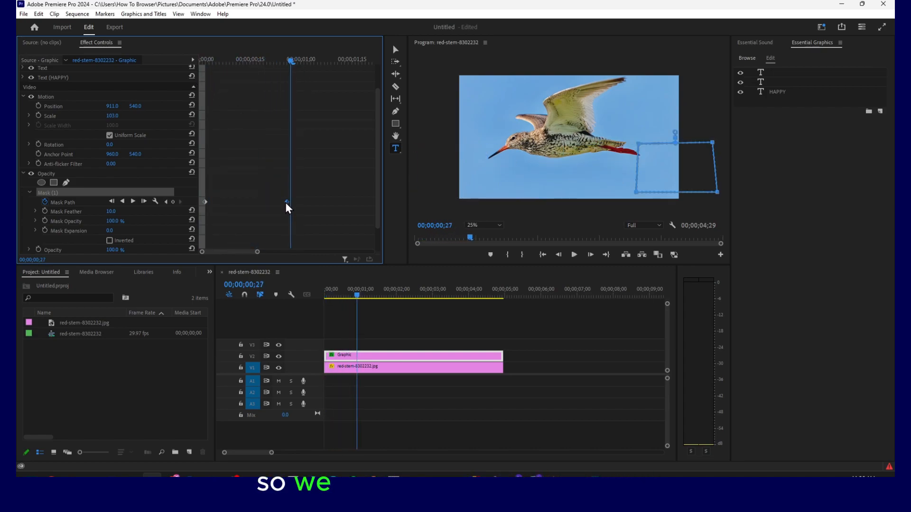
left_click_drag(286, 202, 322, 203)
left_click_drag(291, 61, 207, 98)
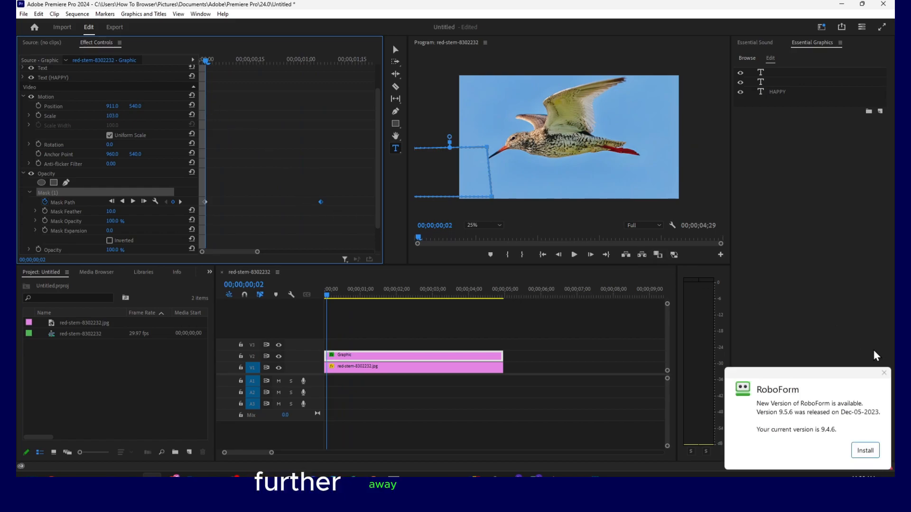
Step: Dismiss the RoboForm update notification and return the playhead to the start of the sequence
left_click(883, 371)
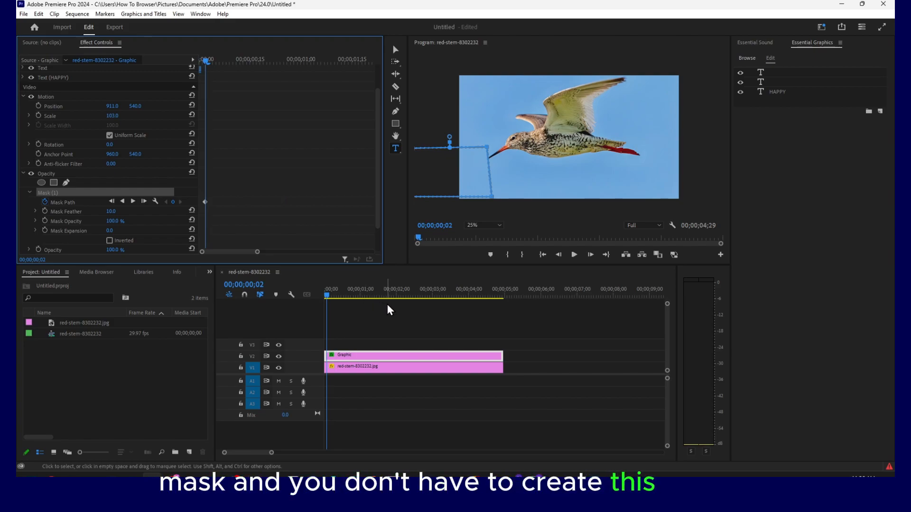
left_click(345, 296)
left_click_drag(345, 301, 324, 302)
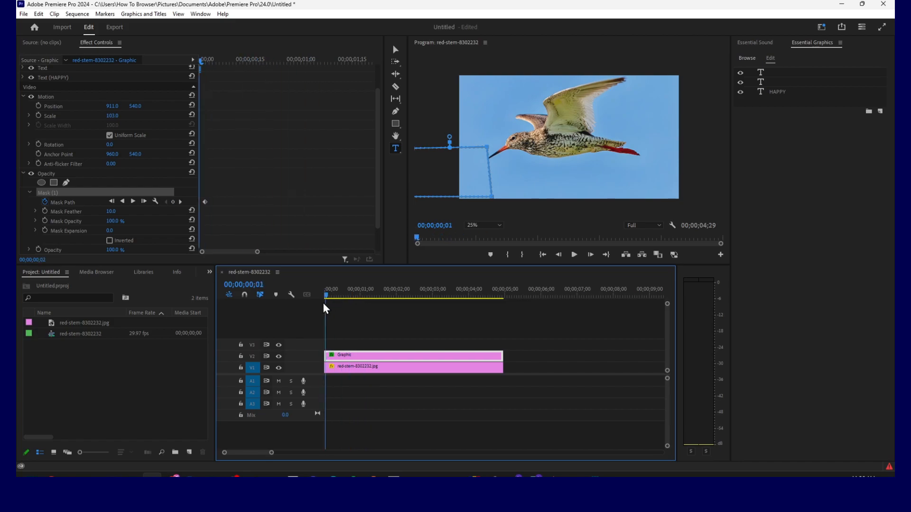
Step: Try moving the mask over the last letters of HAPPY at 00;00;00;13, and undo the move
left_click(201, 61)
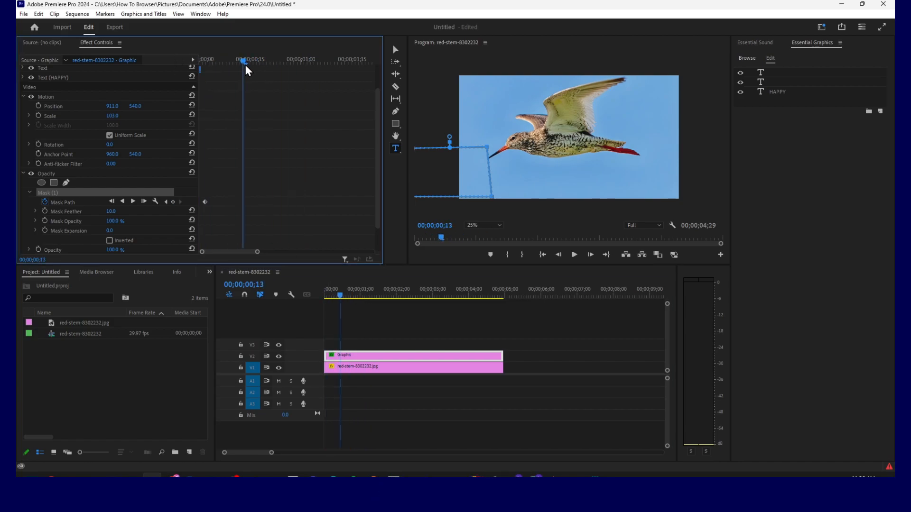
left_click_drag(446, 174, 570, 179)
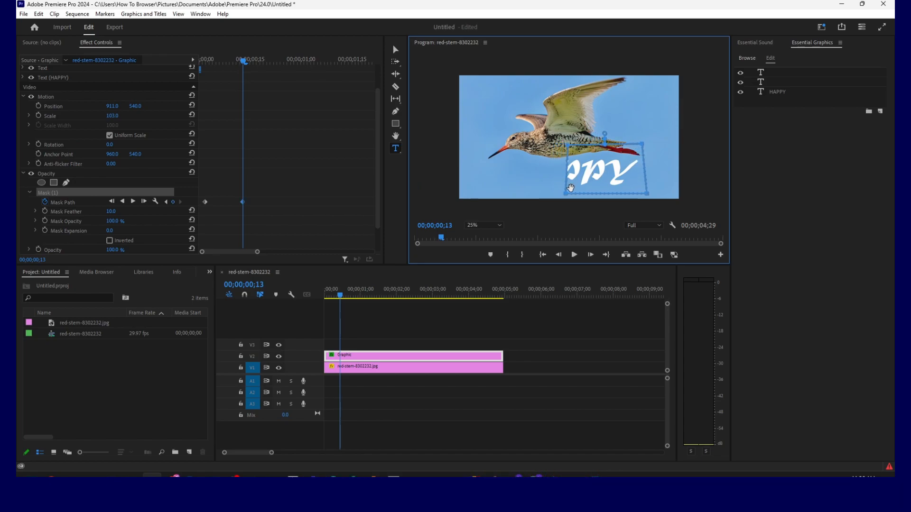
key("ctrl+z")
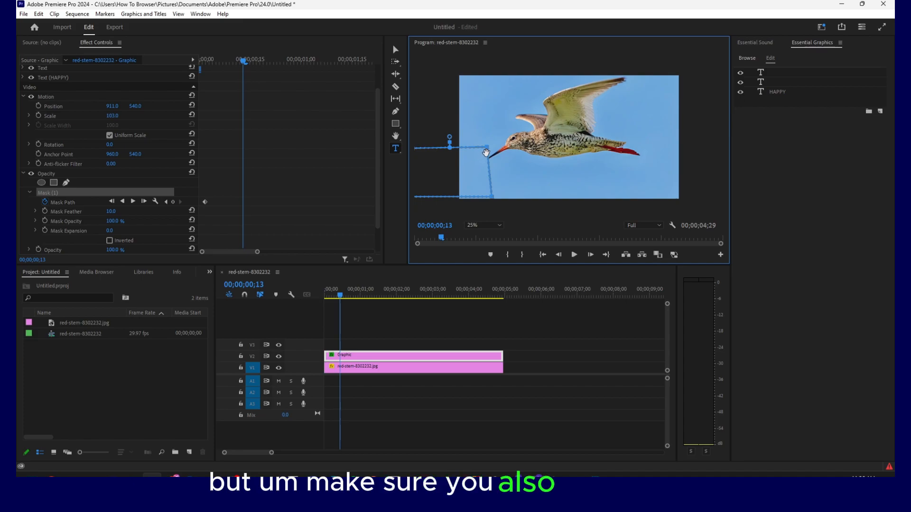
Step: Try widening the mask to the right and shifting it off the left frame edge at 00;00;00;13, and undo those changes
left_click_drag(491, 148, 516, 142)
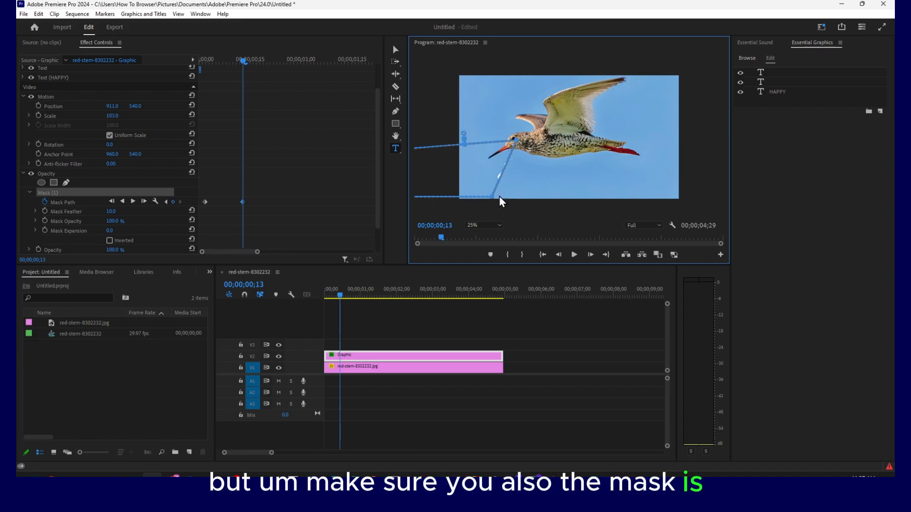
left_click_drag(519, 141, 544, 142)
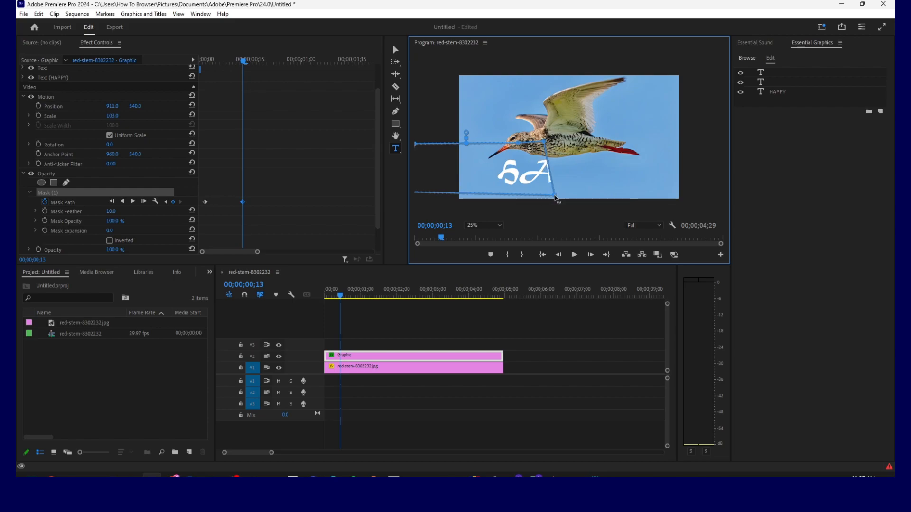
left_click_drag(536, 173, 454, 174)
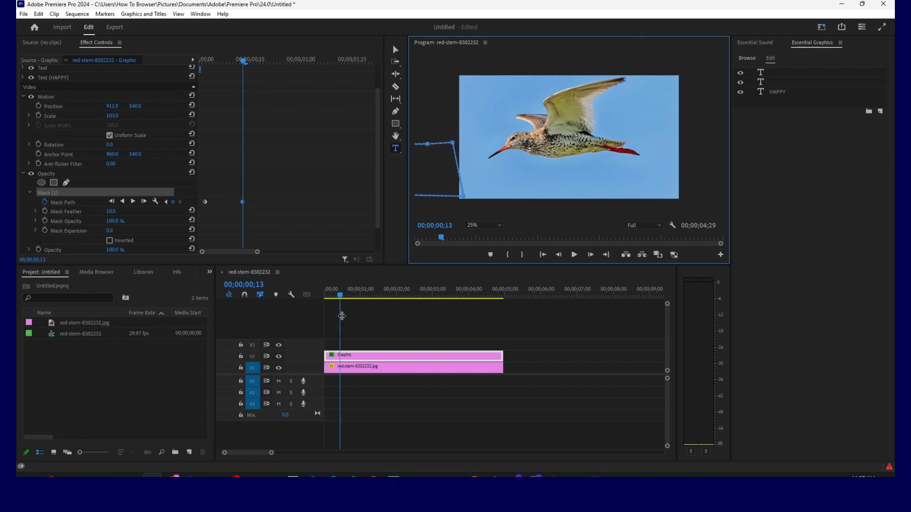
key("ctrl+z")
key("ctrl+z")
key("ctrl+z")
key("ctrl+z")
key("ctrl+z")
key("ctrl+z")
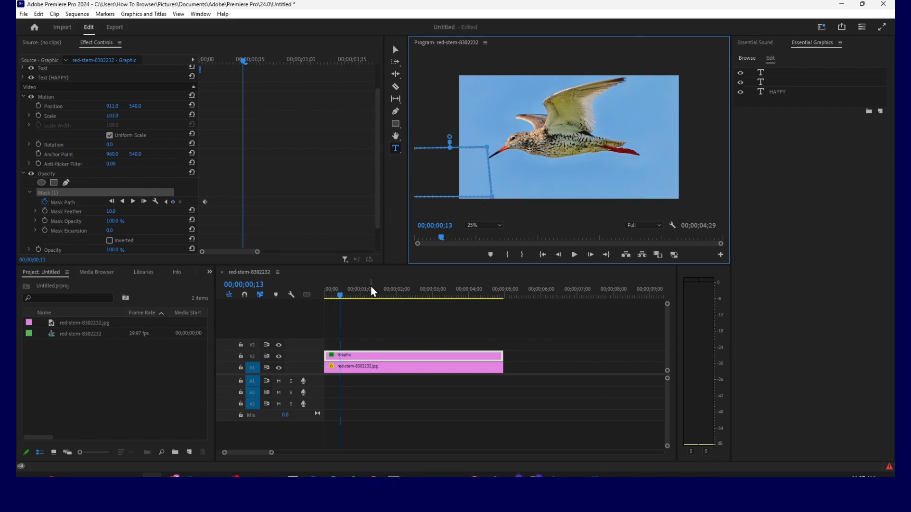
Step: Widen the mask by its right corners at the sequence start and move it completely off the left frame edge
left_click_drag(243, 63, 200, 66)
left_click_drag(487, 149, 510, 148)
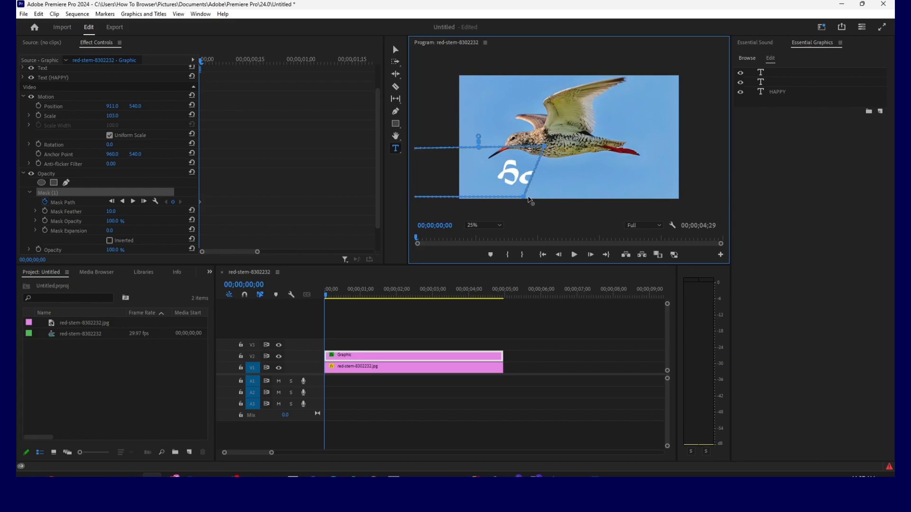
left_click_drag(517, 167, 401, 167)
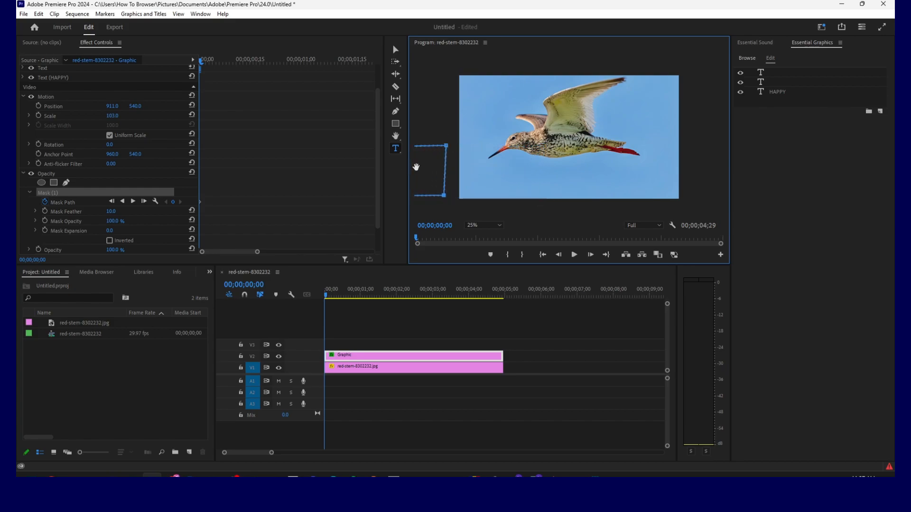
Step: Move the mask over the whole HAPPY text at 00;00;00;24 and preview the reveal from the start
left_click_drag(199, 63, 281, 66)
left_click_drag(427, 167, 626, 165)
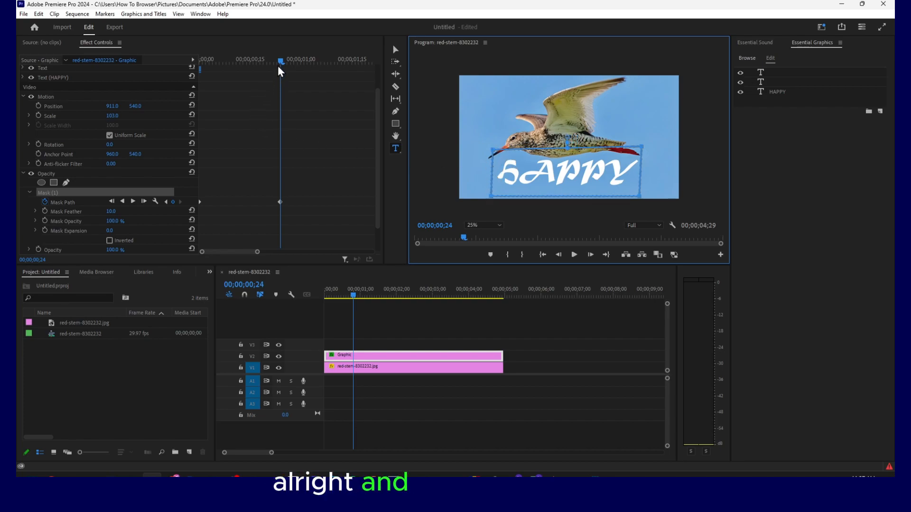
left_click_drag(279, 64, 167, 62)
key("space")
key("space")
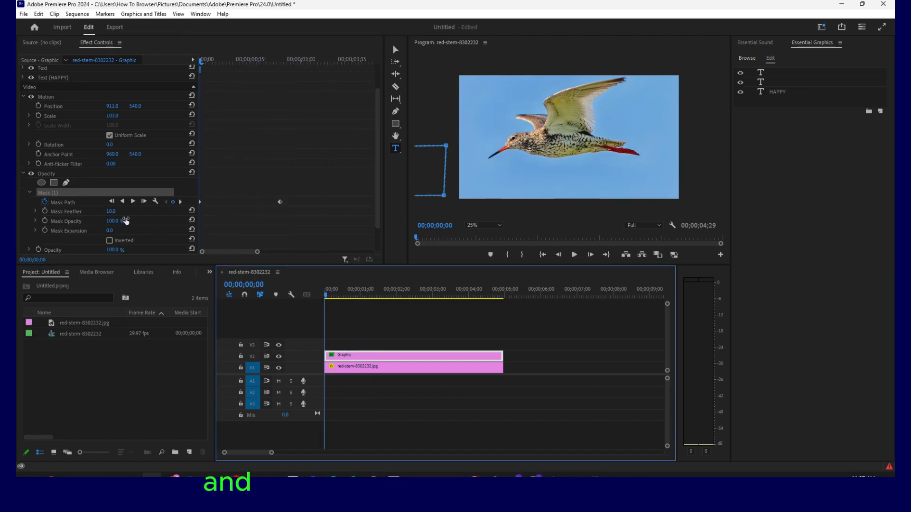
Step: Increase the opacity mask's feather to 577 and preview the text reveal from the sequence start
left_click_drag(110, 212, 326, 212)
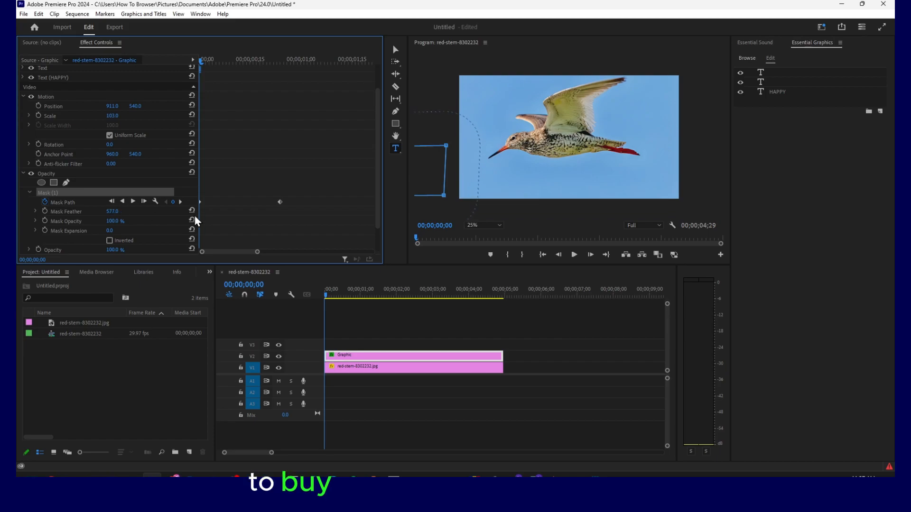
key("space")
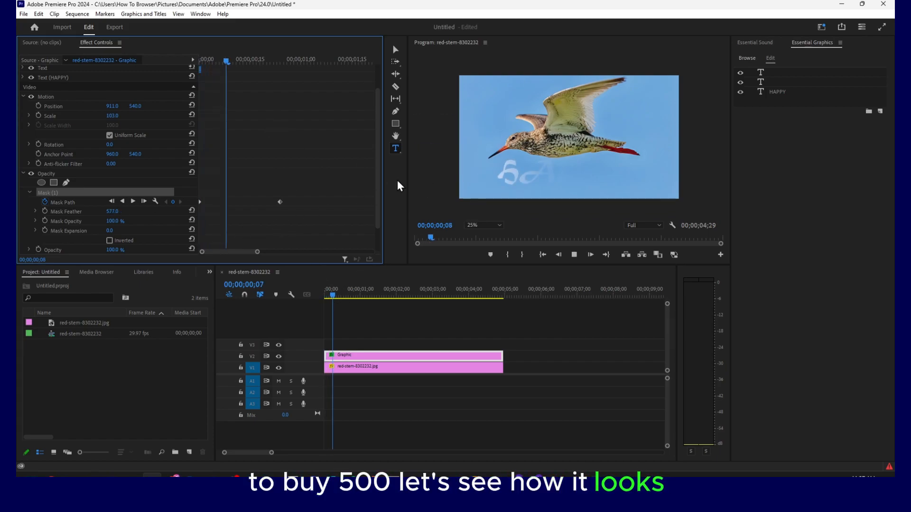
left_click_drag(365, 297, 311, 299)
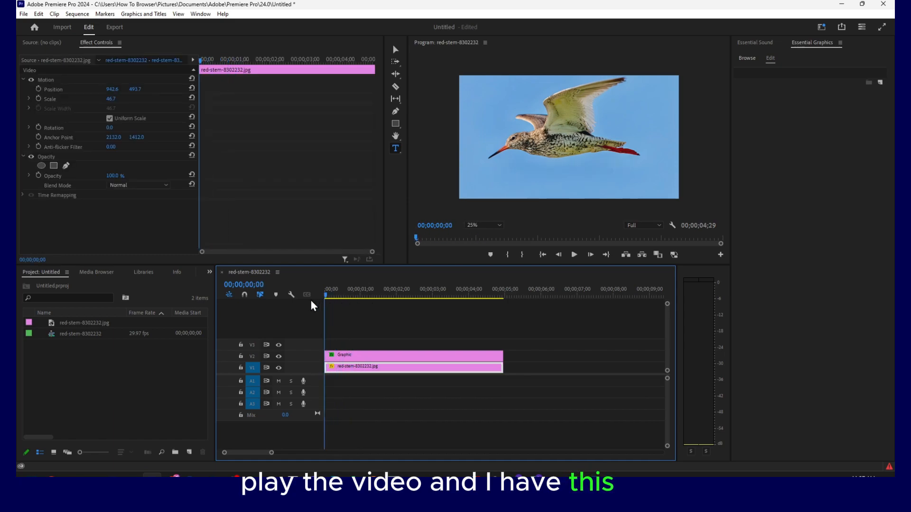
Step: Set the Graphic clip's mask feather to 385 and preview the text reveal from the start
left_click(332, 355)
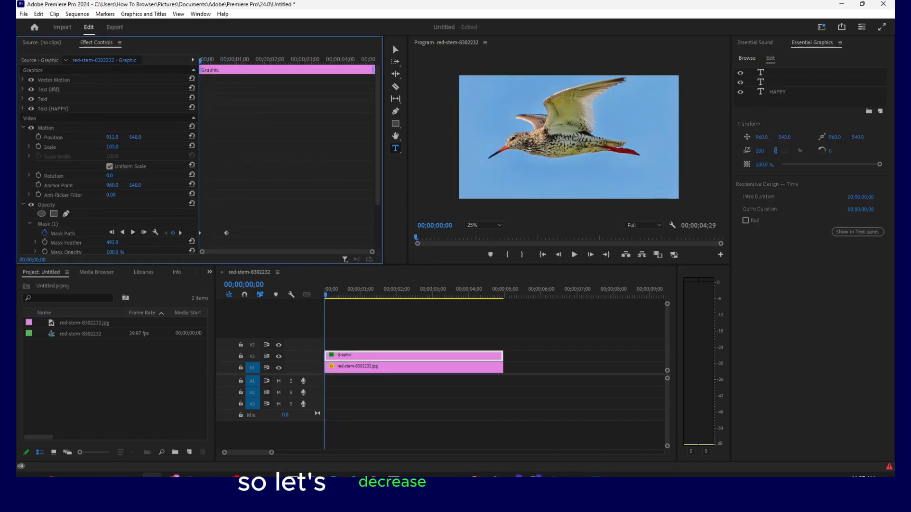
left_click_drag(112, 242, 40, 243)
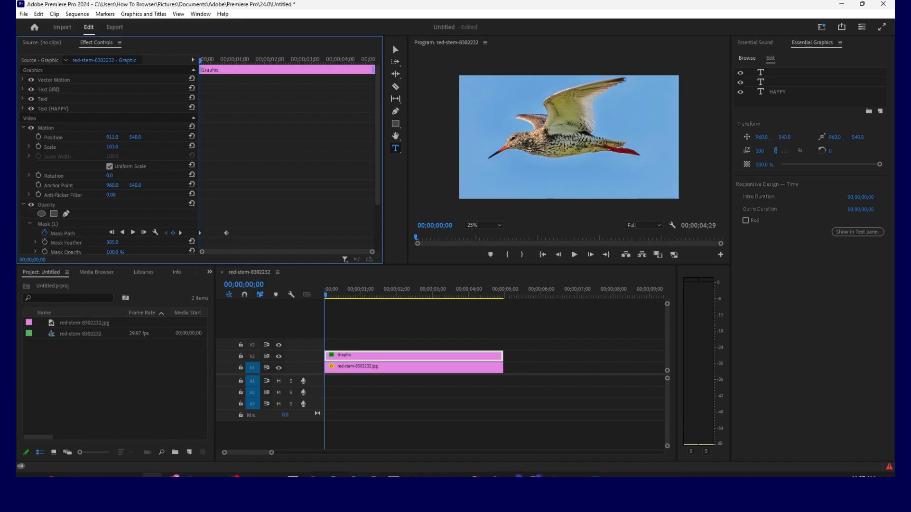
key("space")
left_click(344, 294)
key("space")
left_click_drag(342, 292, 315, 298)
key("space")
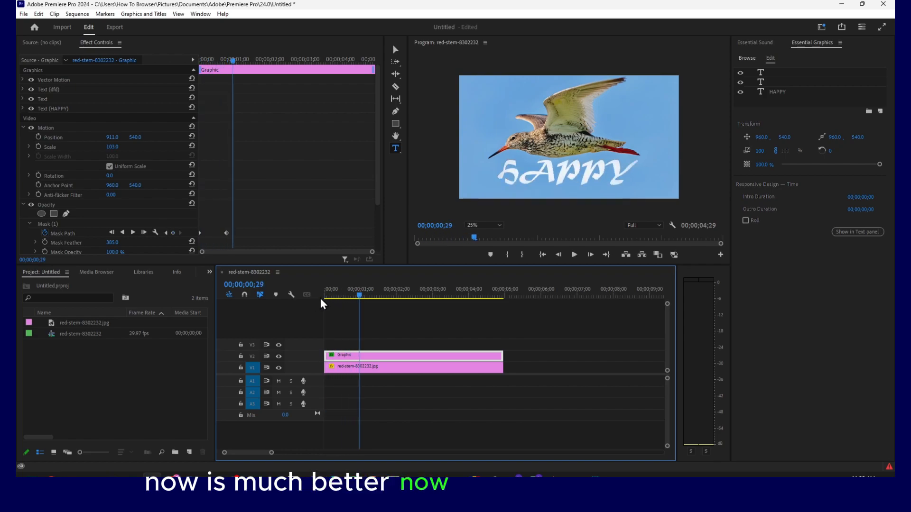
Step: Try the Microsoft Himalaya font on the HAPPY text layer, and undo the font change
left_click(769, 92)
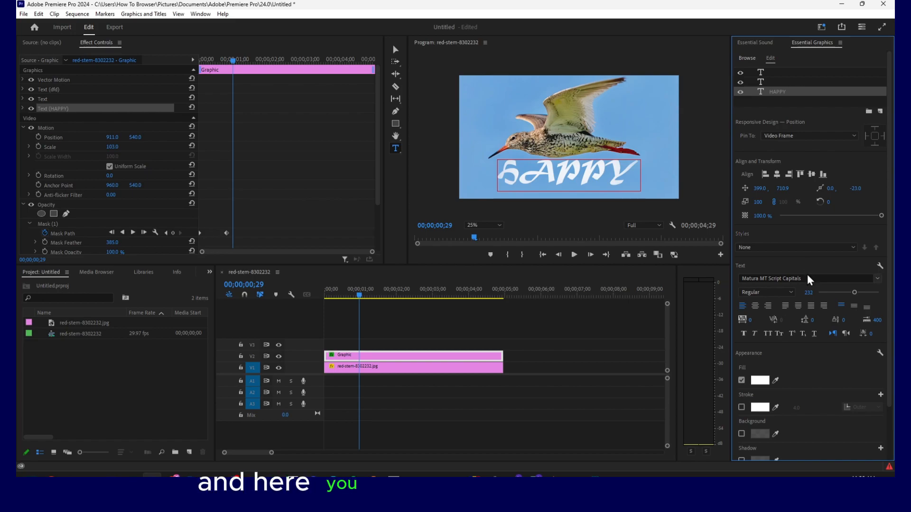
scroll(799, 279, "down", 1)
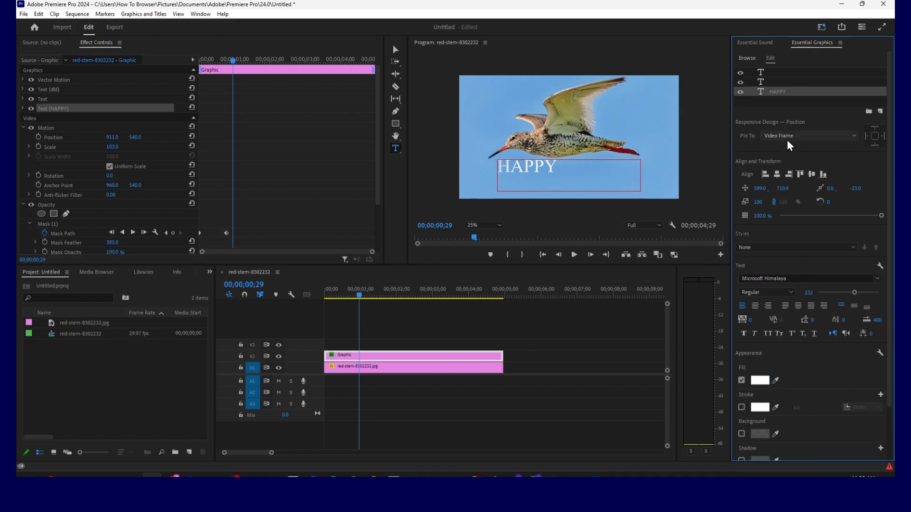
left_click(772, 75)
left_click(773, 81)
left_click(764, 101)
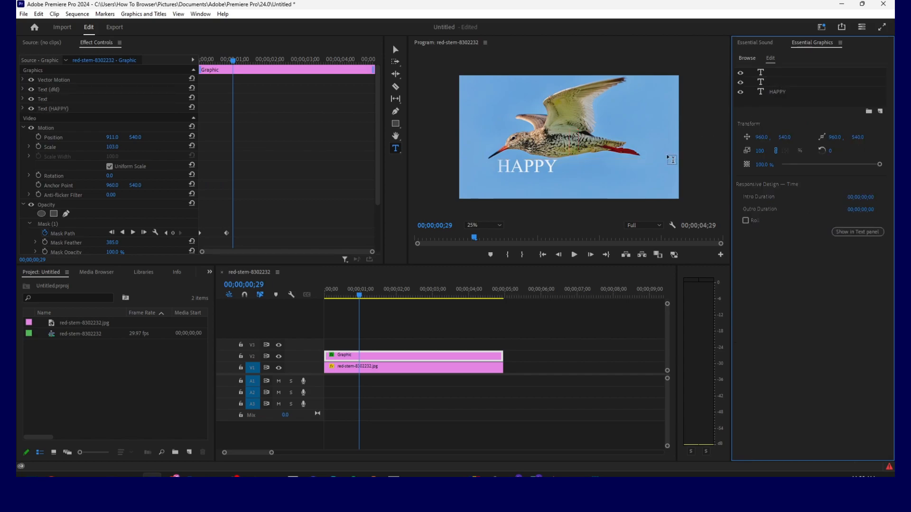
key("ctrl+z")
Step: Delete the two stray text layers above HAPPY from the graphic
left_click(773, 81)
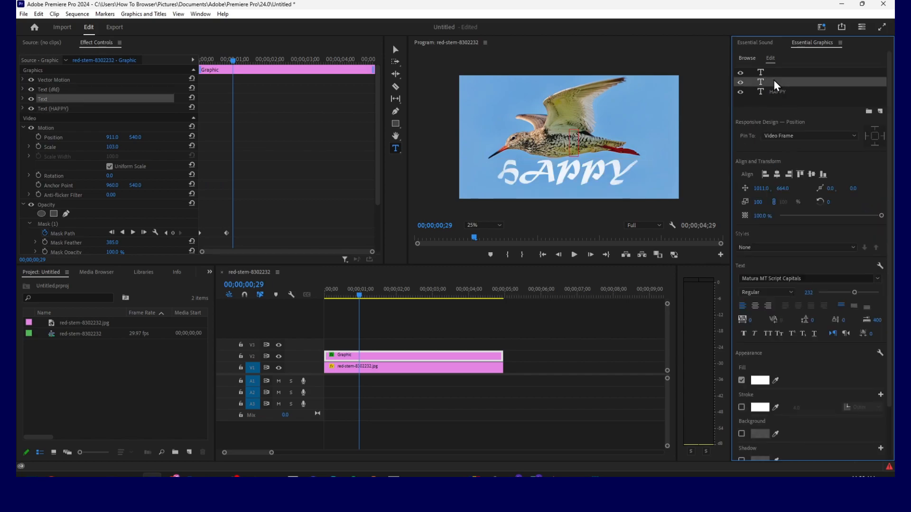
right_click(773, 81)
left_click(792, 99)
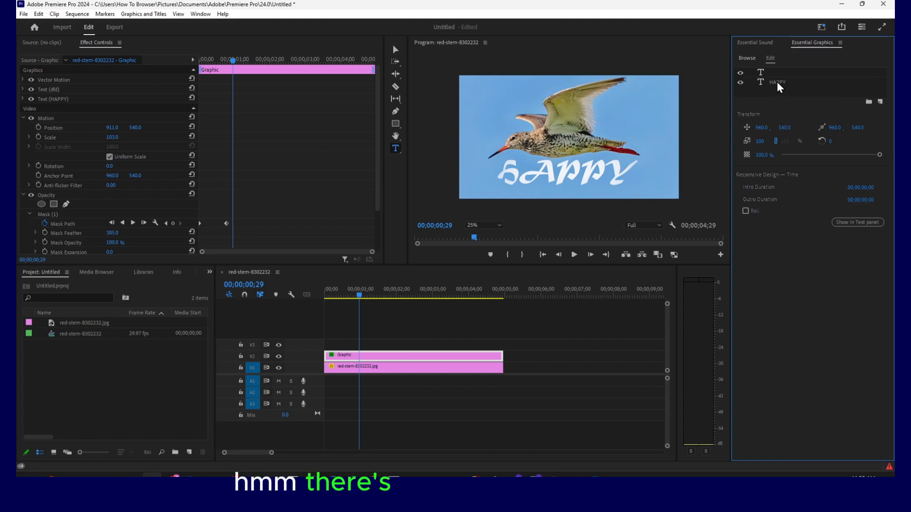
right_click(776, 73)
left_click(798, 92)
Step: Enable a black stroke on the HAPPY text and set its width to 14.0
left_click(785, 81)
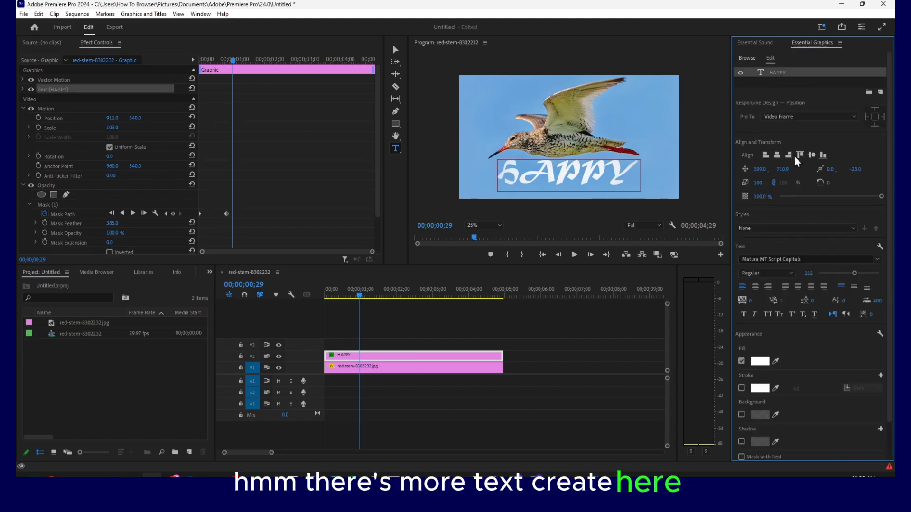
scroll(801, 214, "down", 1)
left_click(741, 380)
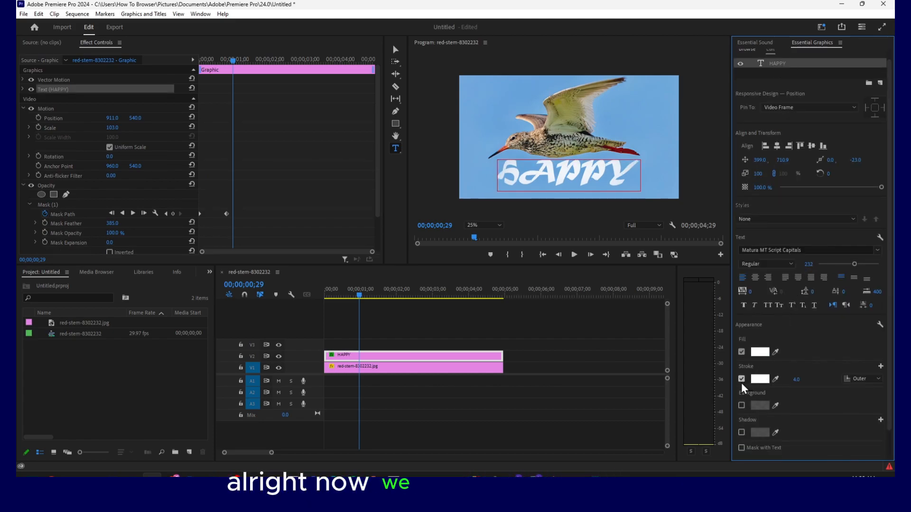
left_click(741, 379)
left_click(742, 380)
left_click(759, 379)
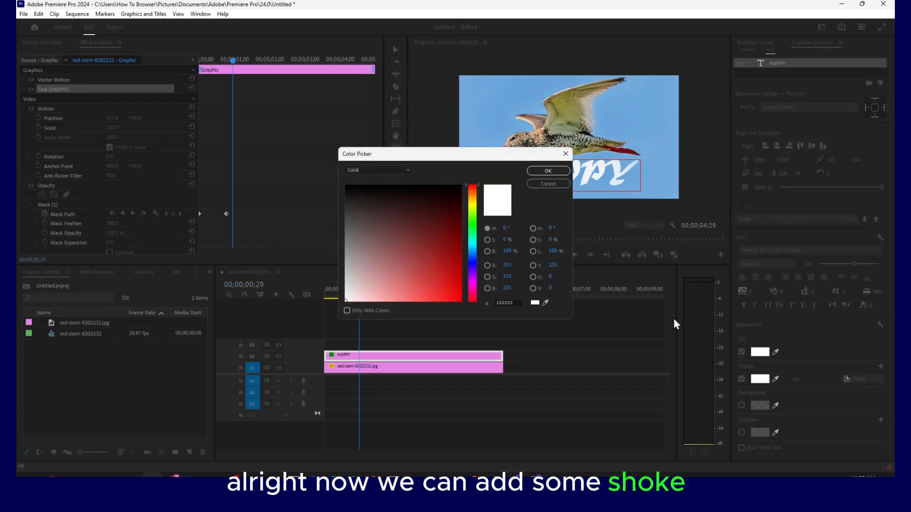
left_click(442, 212)
left_click(560, 174)
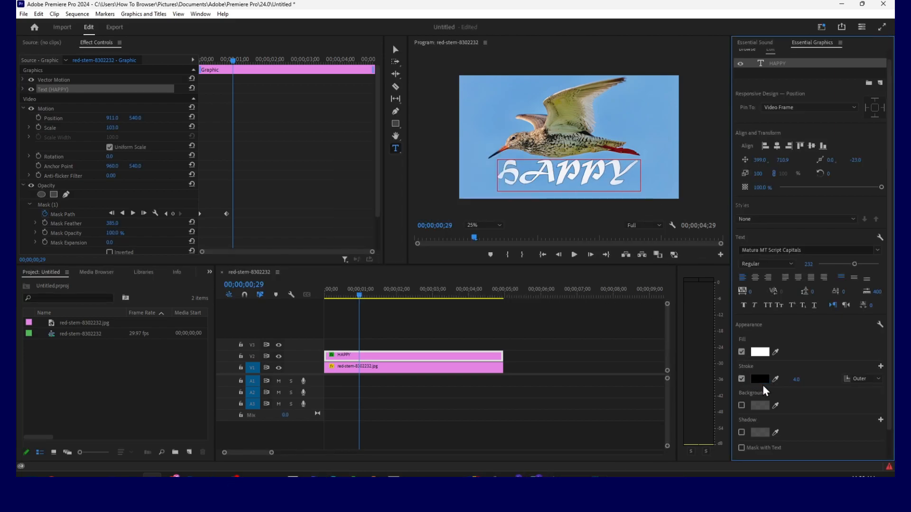
left_click_drag(796, 379, 801, 379)
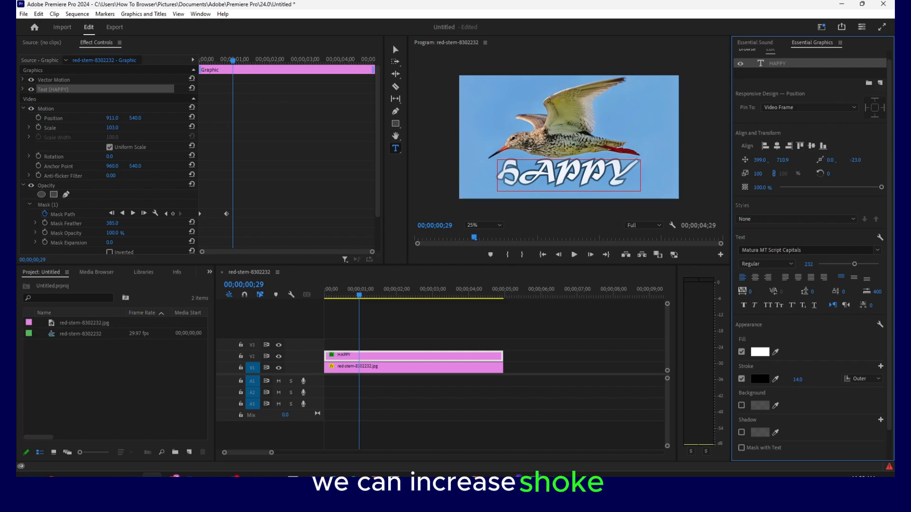
Step: Try the Inner and Center stroke types on the HAPPY text, and switch back to Outer
left_click(877, 379)
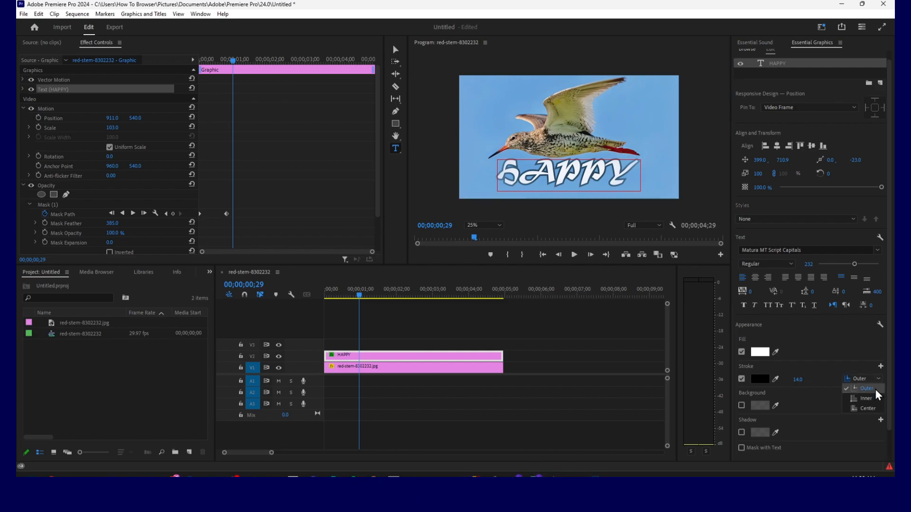
left_click(867, 399)
scroll(821, 352, "down", 1)
left_click(864, 362)
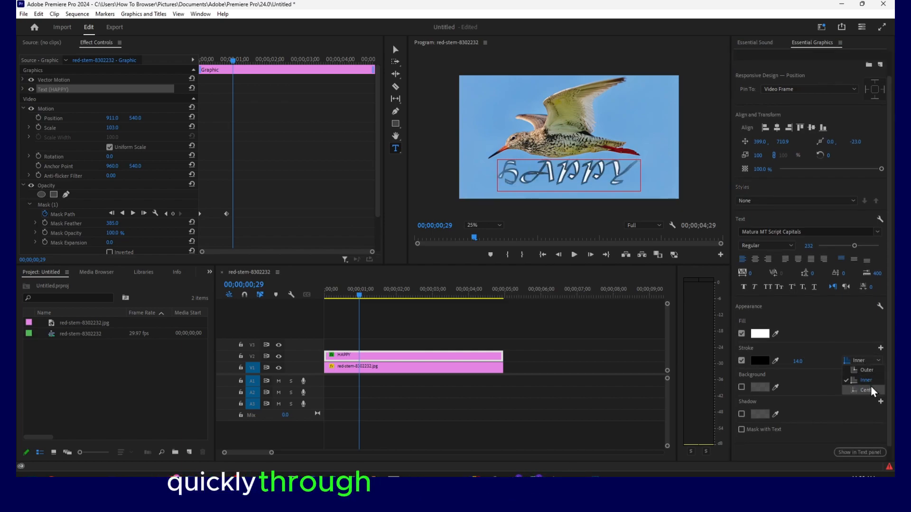
left_click(869, 390)
left_click(864, 361)
left_click(859, 371)
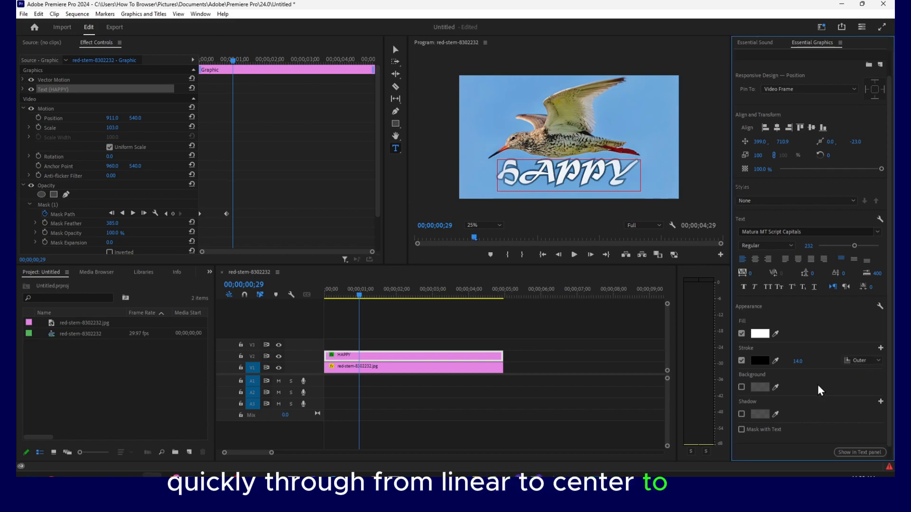
Step: Add a background behind the HAPPY text with 48% opacity, size 11.3 and corner radius 100
scroll(816, 382, "down", 1)
left_click(742, 373)
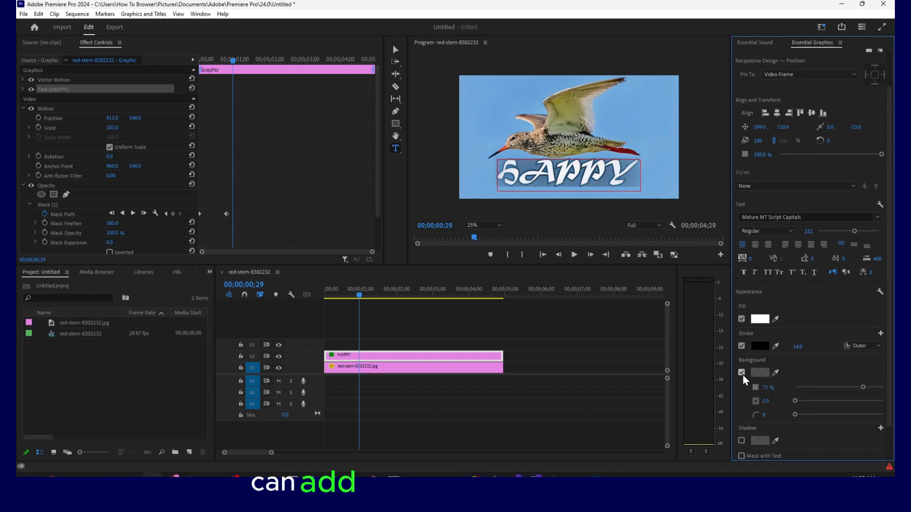
left_click_drag(853, 386, 805, 401)
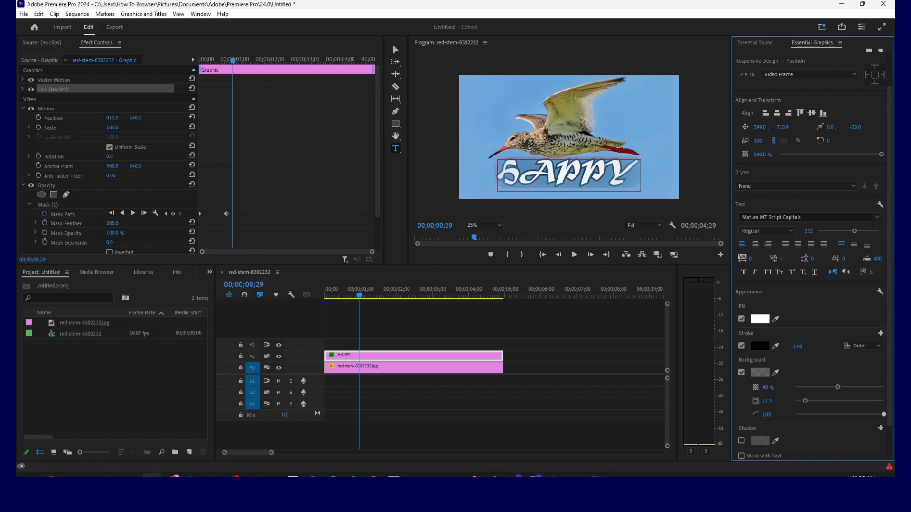
Step: Add a shadow to the HAPPY text with distance 24.7 and size 16.5
scroll(855, 409, "down", 2)
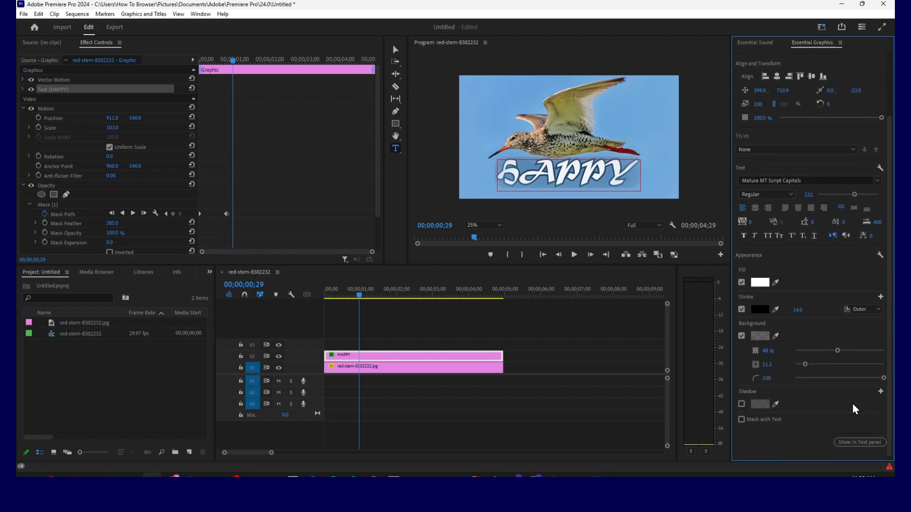
left_click(742, 404)
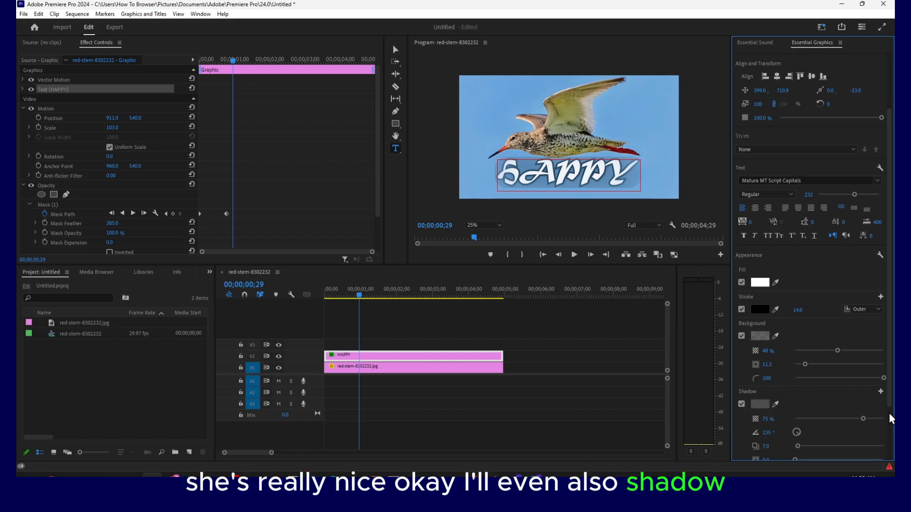
scroll(830, 416, "down", 2)
left_click_drag(801, 421, 819, 421)
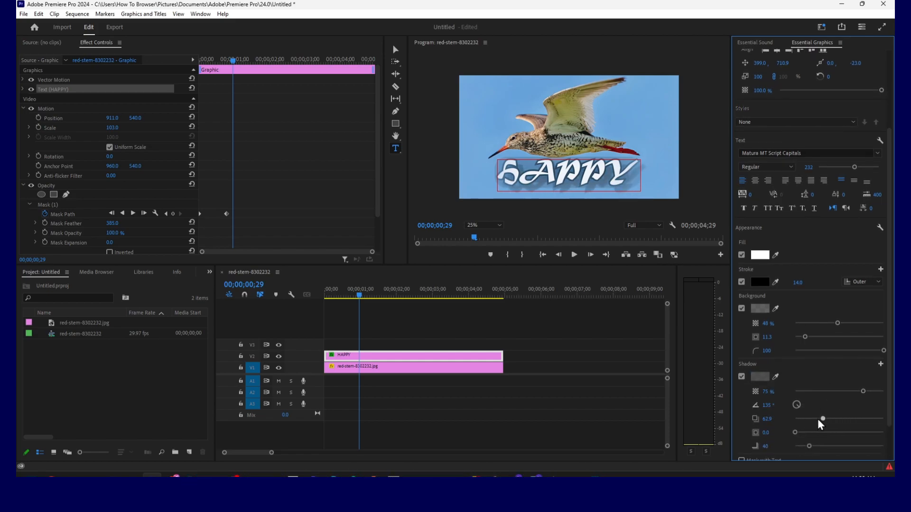
scroll(809, 419, "down", 1)
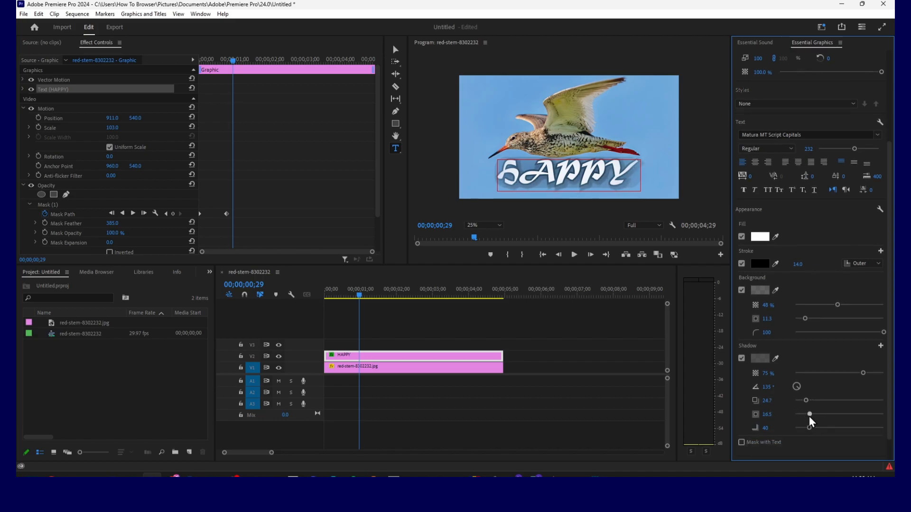
Step: Preview the styled HAPPY text reveal from the sequence start
left_click_drag(361, 296, 306, 297)
key("space")
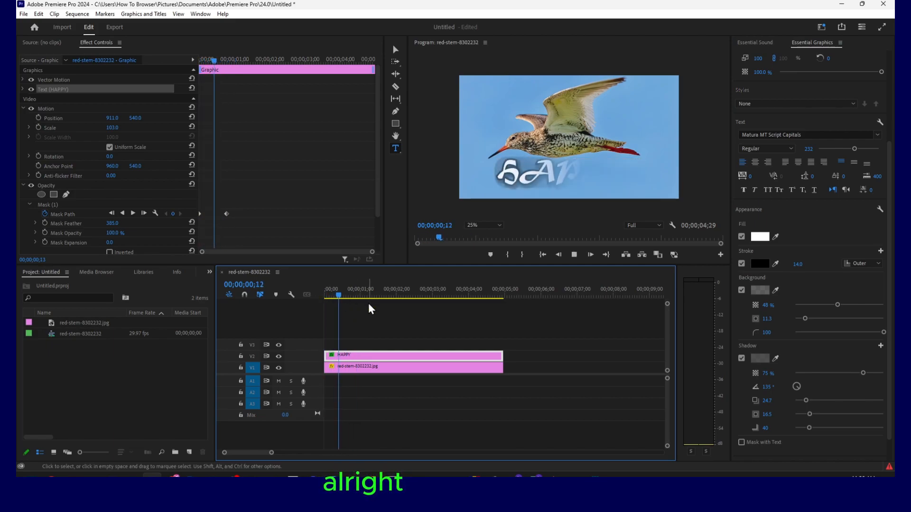
key("space")
Step: Turn off the HAPPY text's background and play the reveal again from the start
left_click(743, 291)
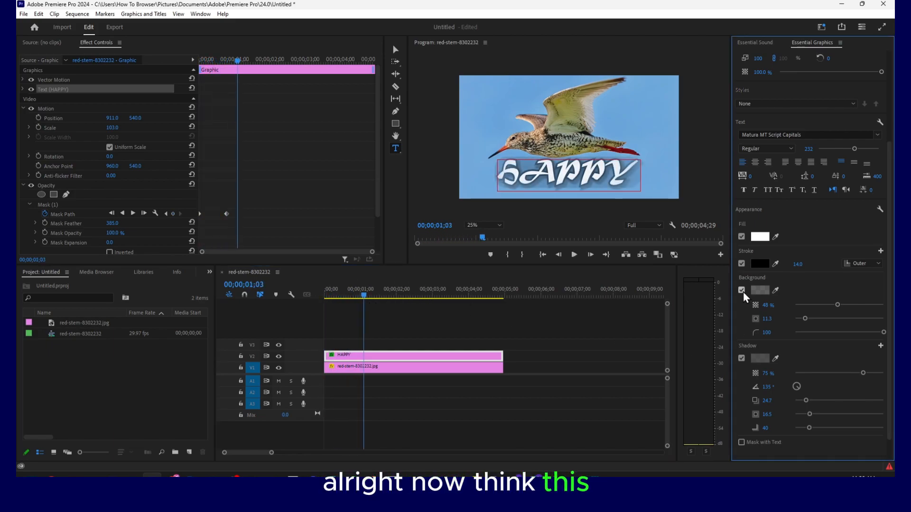
left_click_drag(369, 294, 302, 298)
key("space")
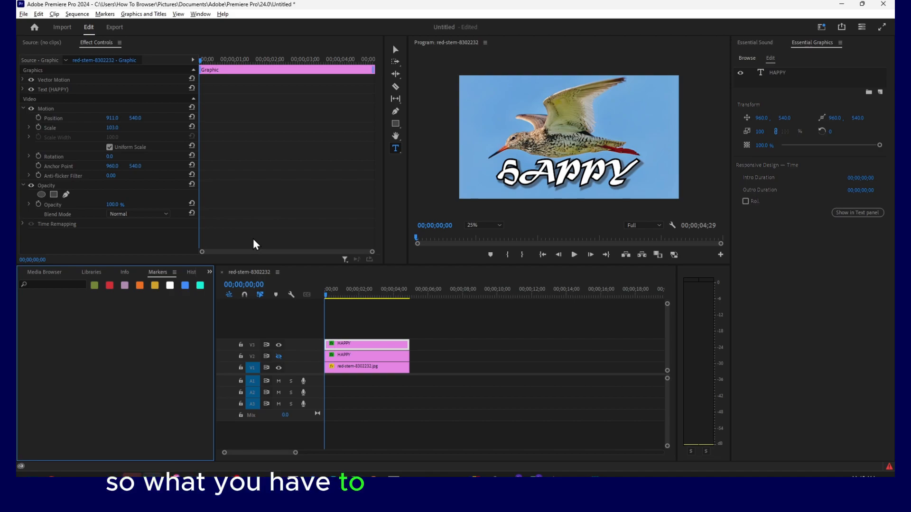
Step: Apply the Linear Wipe video effect from the Transition group to the HAPPY clip on V3
left_click(203, 14)
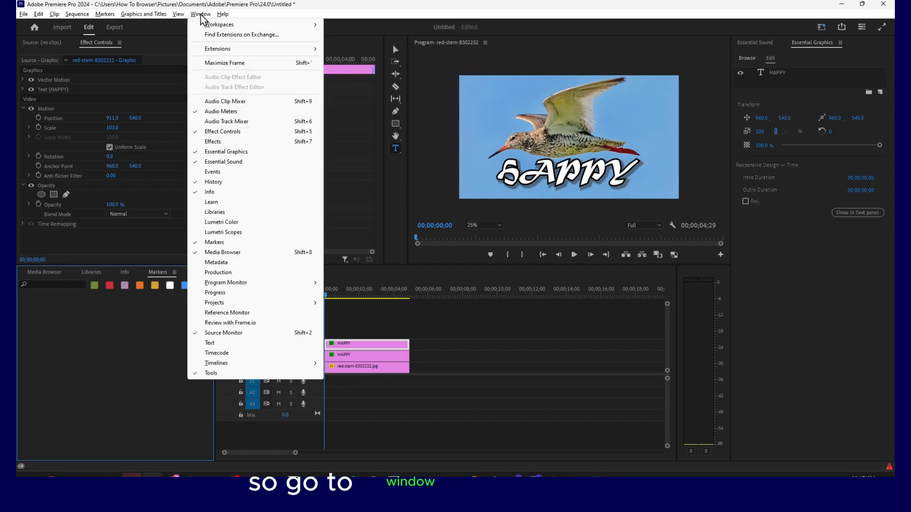
left_click(211, 142)
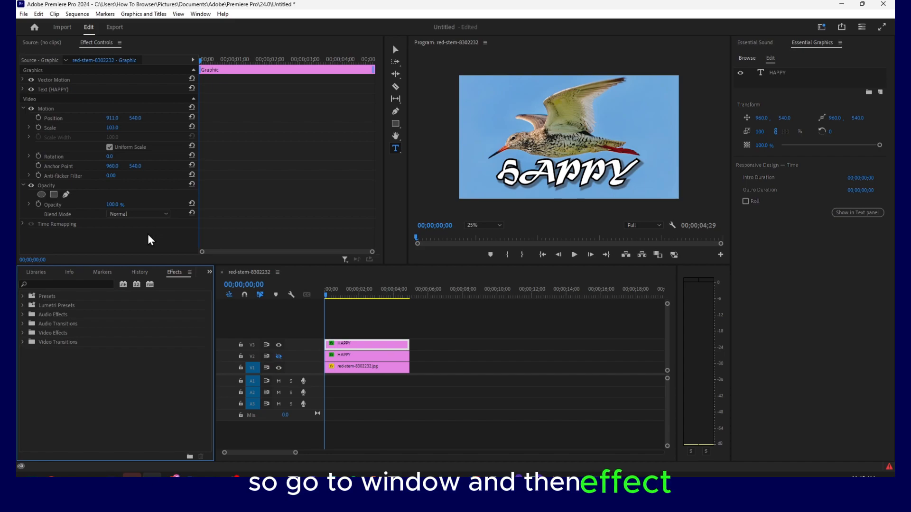
left_click(27, 333)
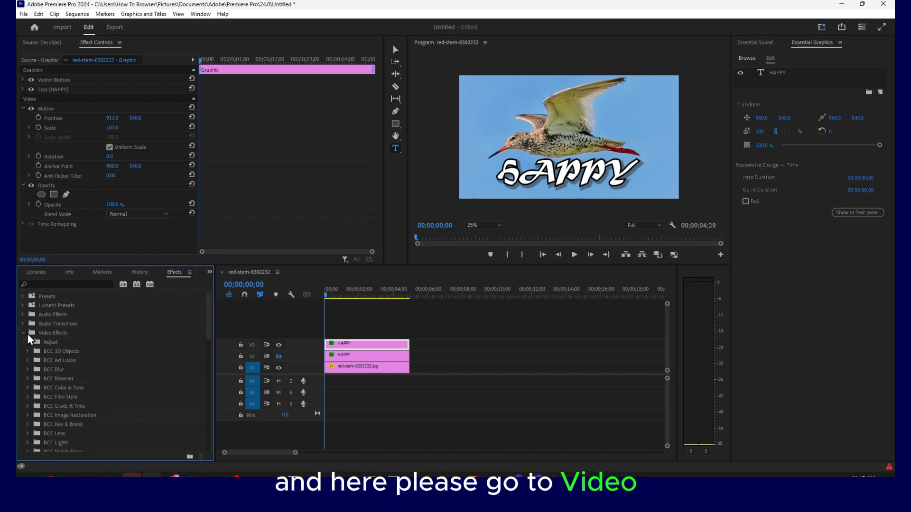
scroll(27, 334, "down", 5)
scroll(42, 346, "down", 3)
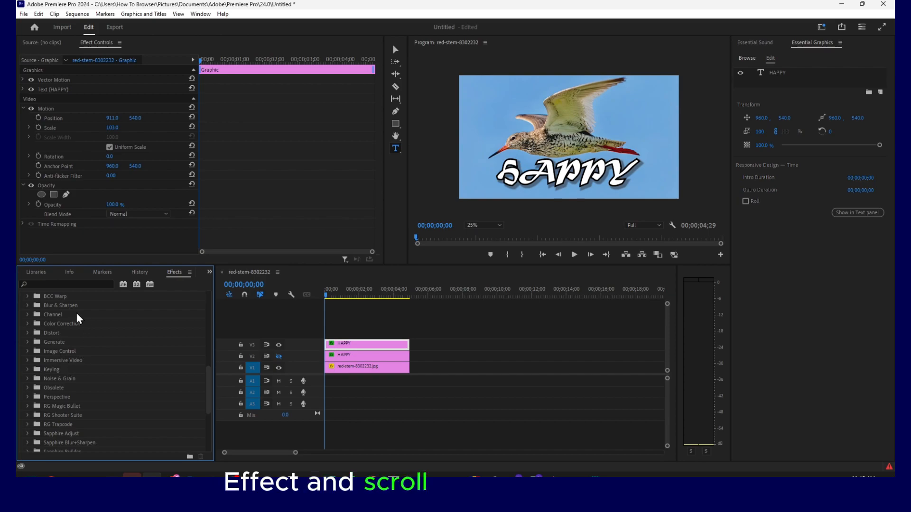
scroll(59, 396, "down", 4)
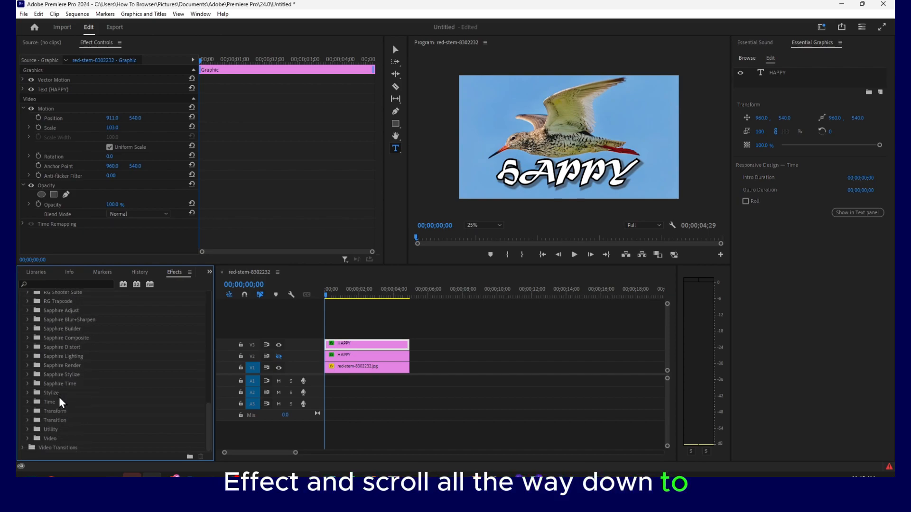
left_click(30, 420)
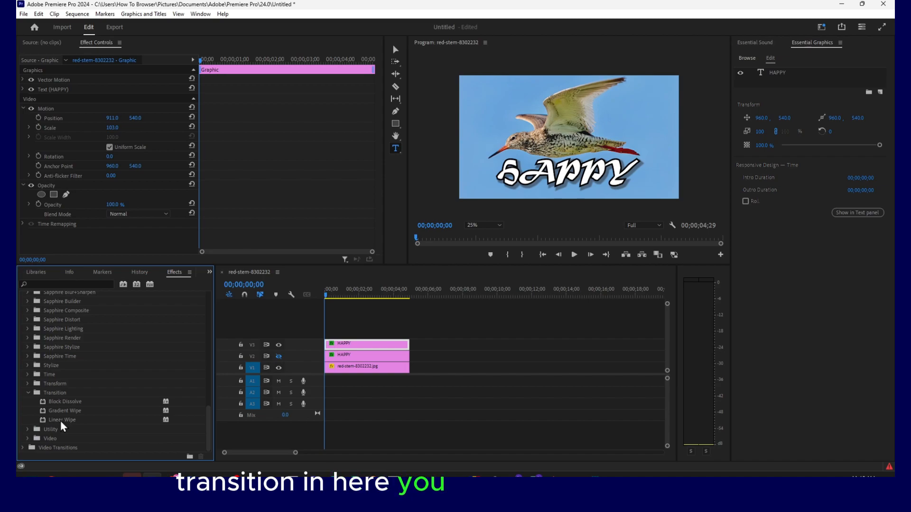
left_click_drag(61, 420, 346, 344)
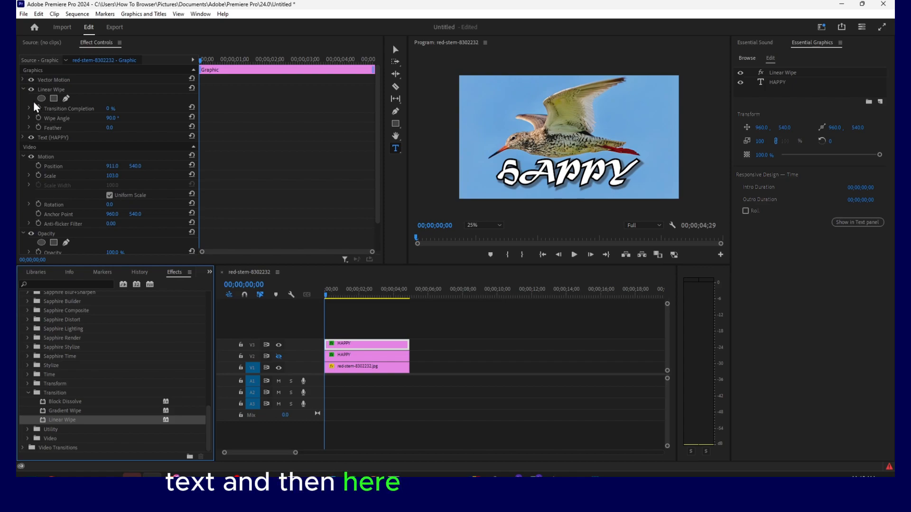
Step: Keyframe the Linear Wipe's Transition Completion on the V3 HAPPY clip from 100% at the start to 0% at 00;00;01;11
left_click(23, 89)
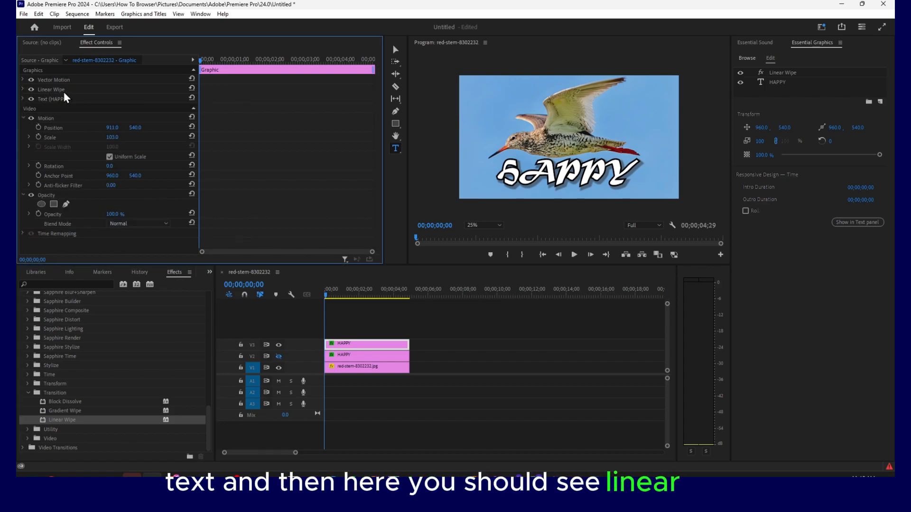
left_click(23, 89)
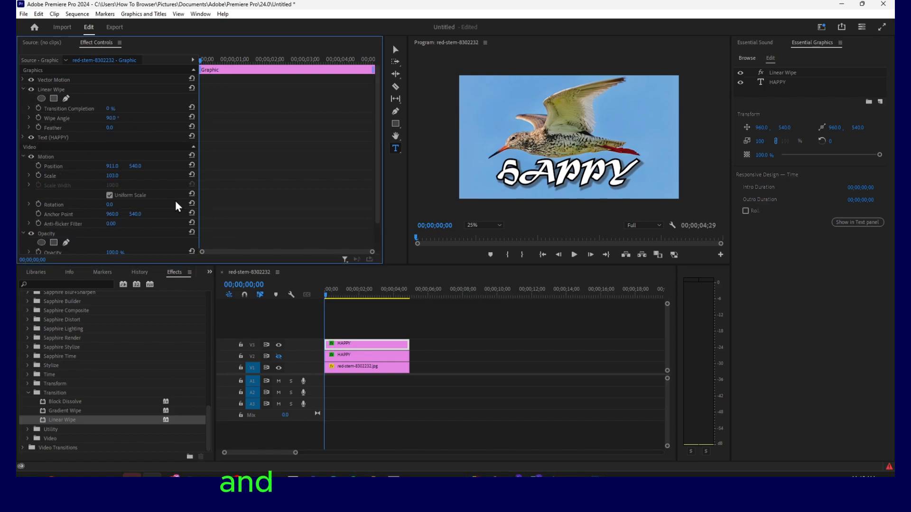
left_click(38, 108)
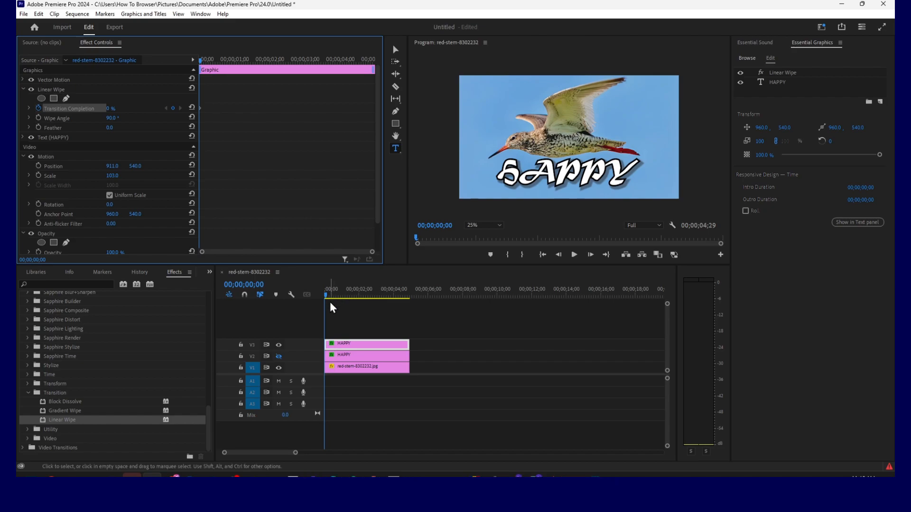
left_click_drag(326, 294, 342, 294)
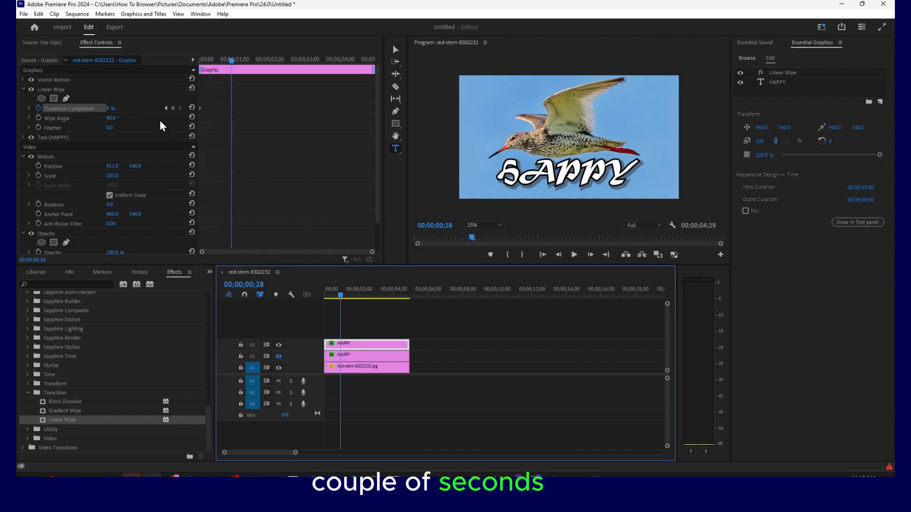
left_click_drag(340, 300, 310, 301)
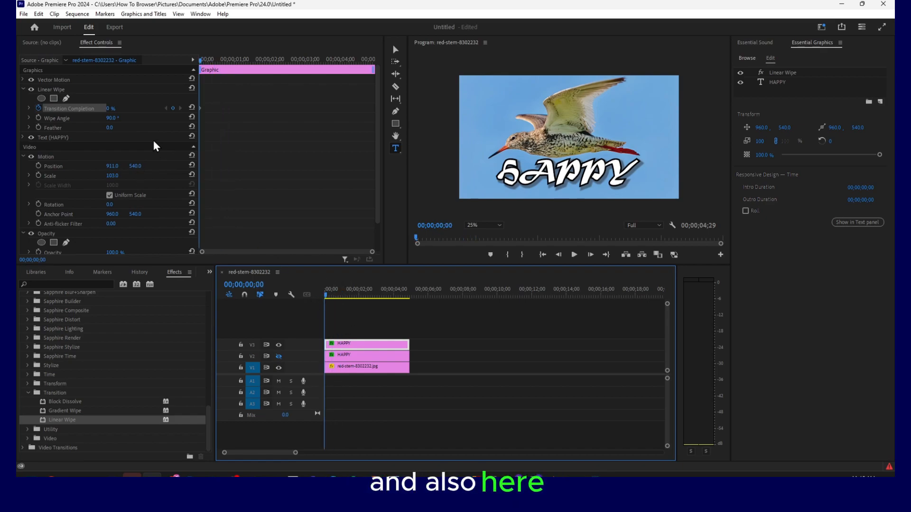
left_click(200, 66)
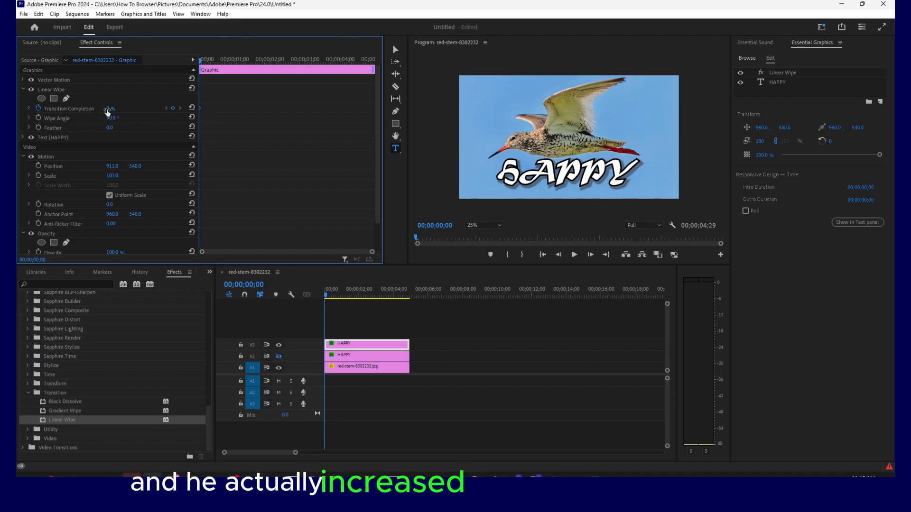
left_click_drag(108, 109, 156, 109)
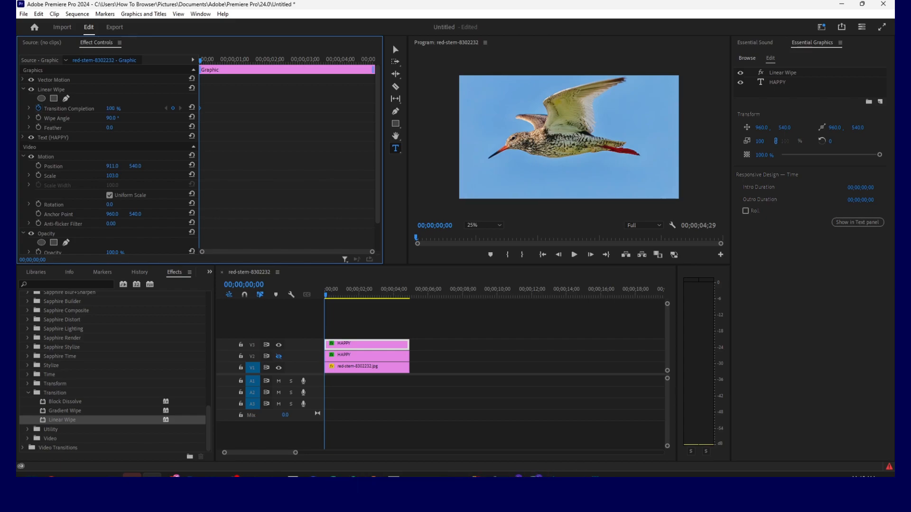
left_click_drag(323, 291, 350, 294)
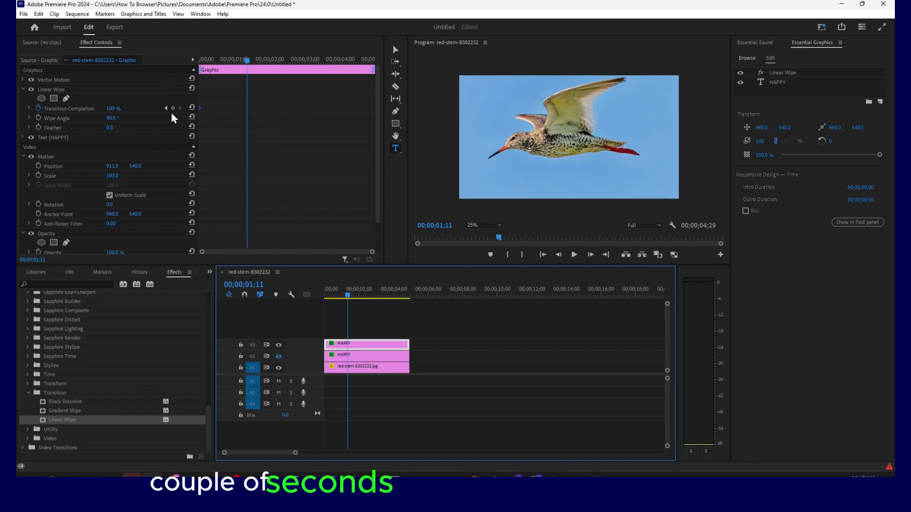
left_click_drag(115, 109, 66, 108)
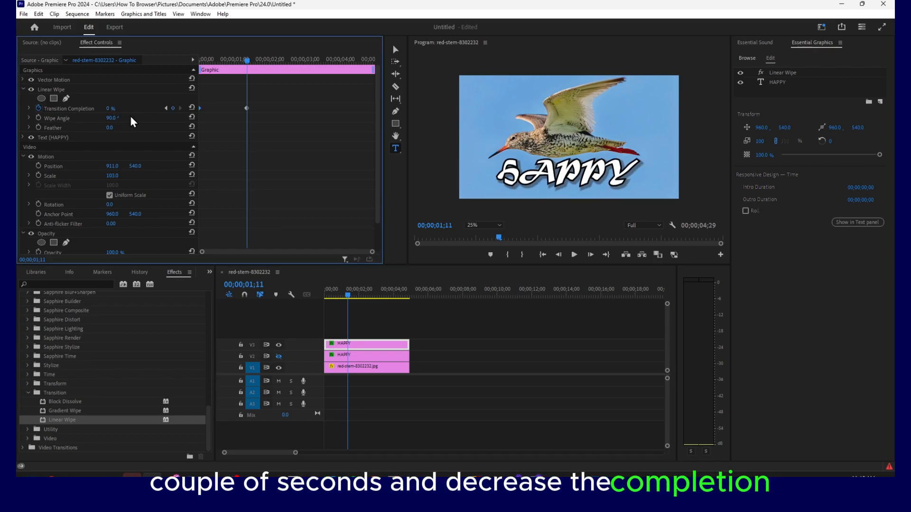
Step: Play the wipe reveal of the HAPPY text from the sequence start and return the playhead to the start
left_click_drag(348, 297, 309, 297)
key("space")
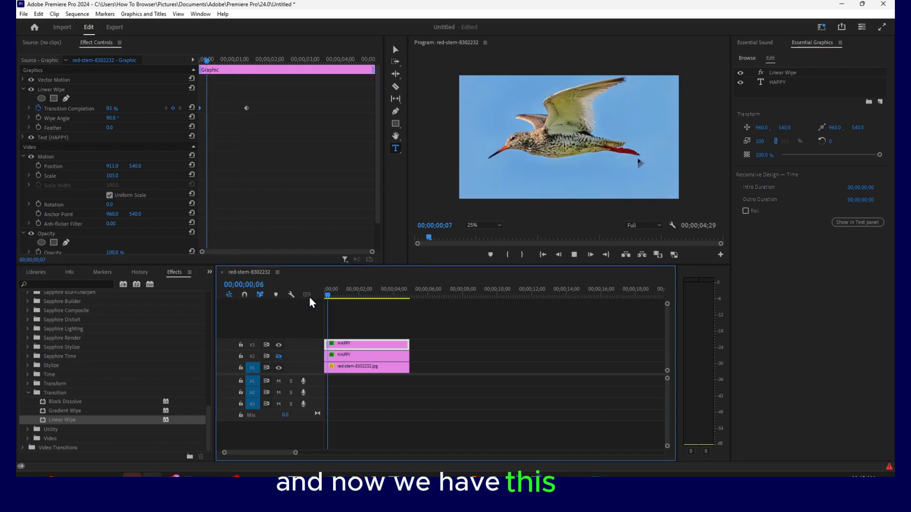
key("space")
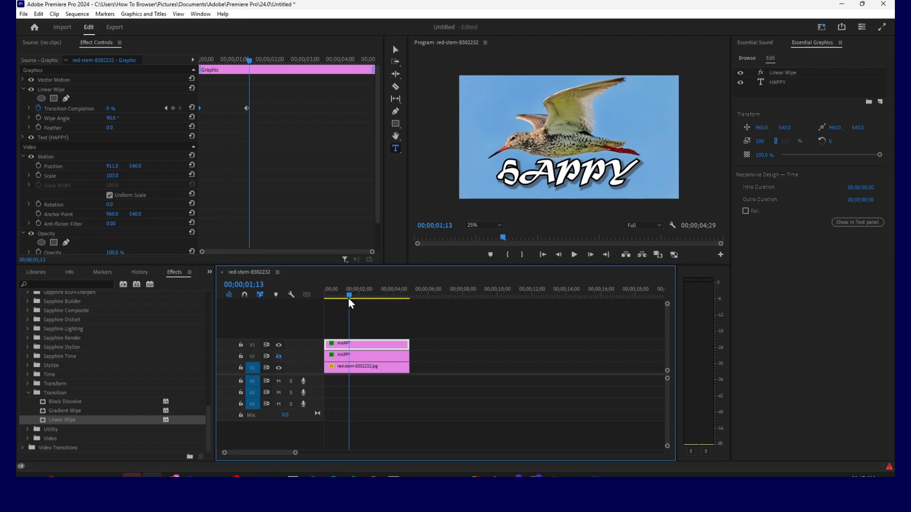
left_click_drag(348, 297, 297, 296)
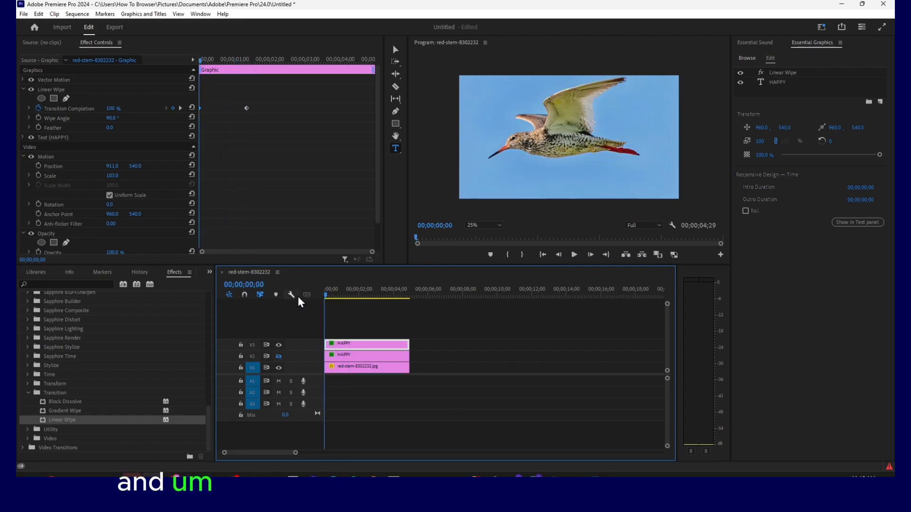
Step: Undo the Transition Completion keyframes and instead keyframe it from 0% at the start to 100% at 00;00;01;12
key("ctrl+z")
key("ctrl+z")
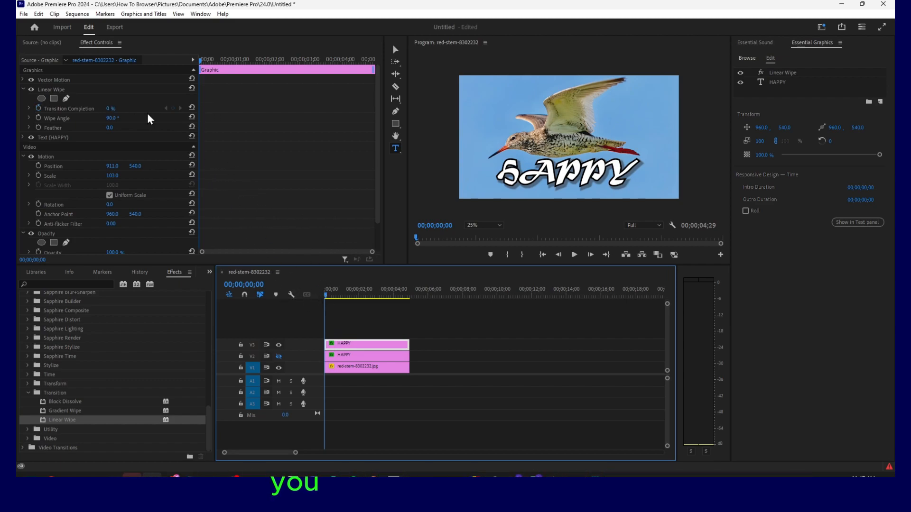
left_click(38, 108)
left_click_drag(200, 62, 248, 70)
left_click_drag(112, 108, 162, 109)
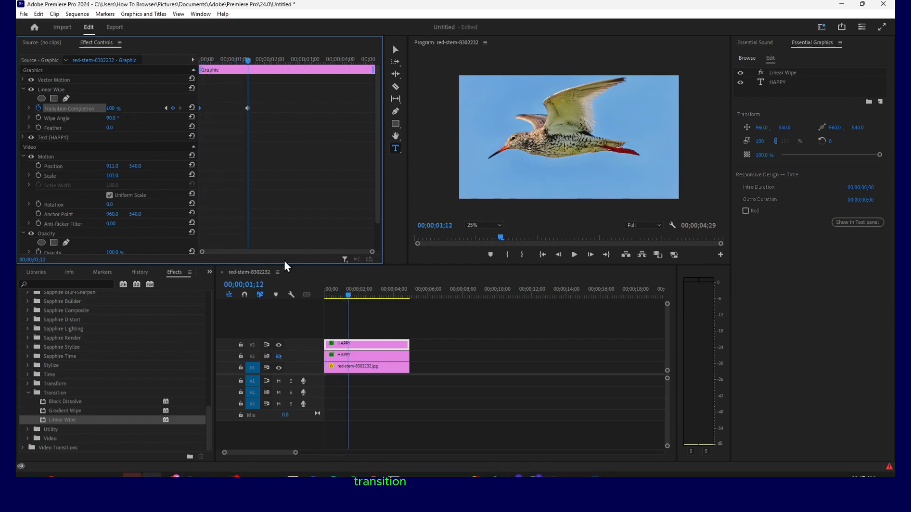
Step: Preview the HAPPY text wiping away from the start, check the end keyframe and return the playhead to the start
left_click_drag(348, 295, 314, 278)
key("space")
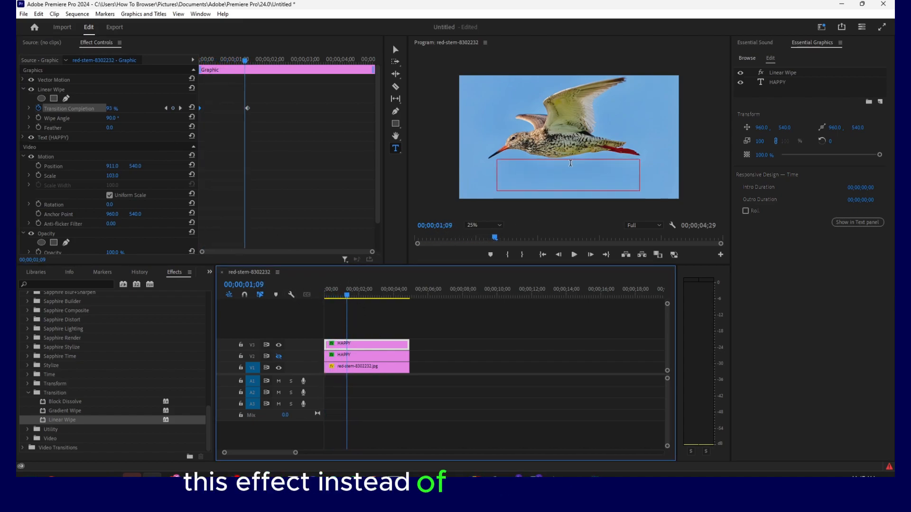
left_click(253, 64)
left_click(247, 61)
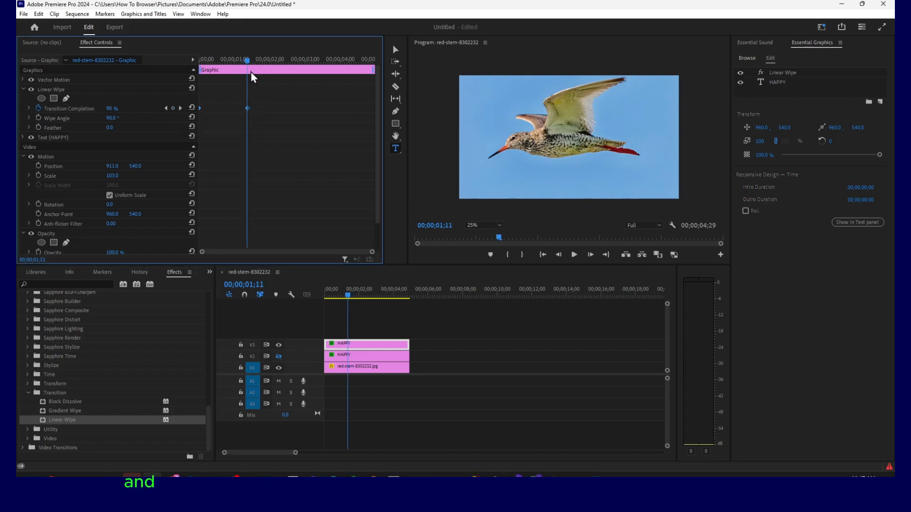
left_click_drag(242, 60, 194, 60)
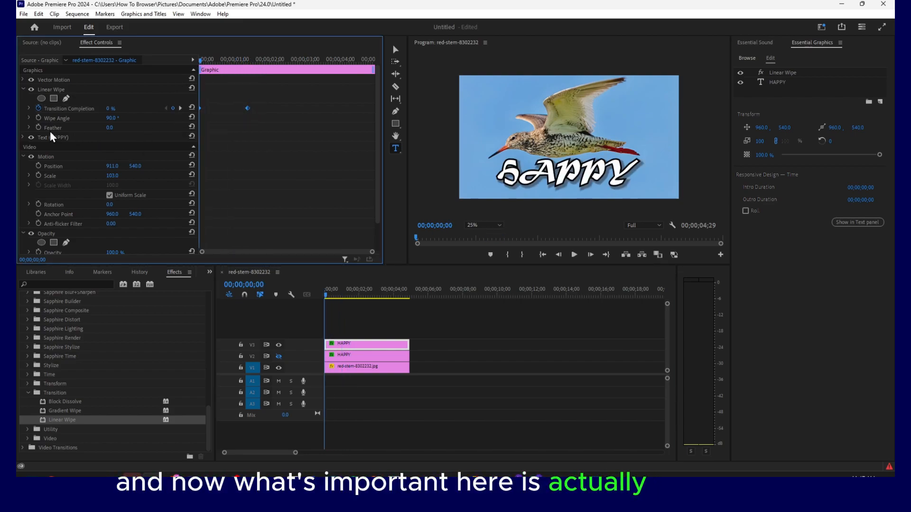
Step: Set the Linear Wipe's Feather to 413 and play the softened wipe from the sequence start
left_click_drag(109, 129, 277, 129)
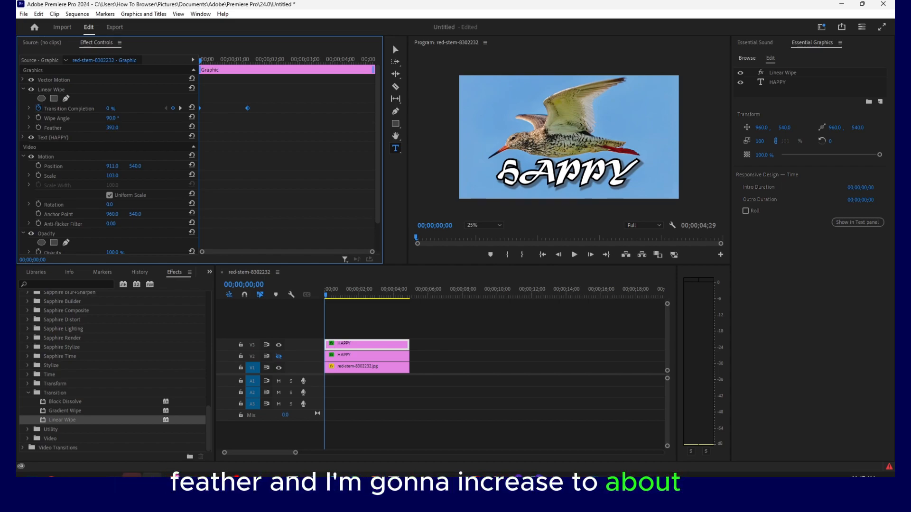
key("c")
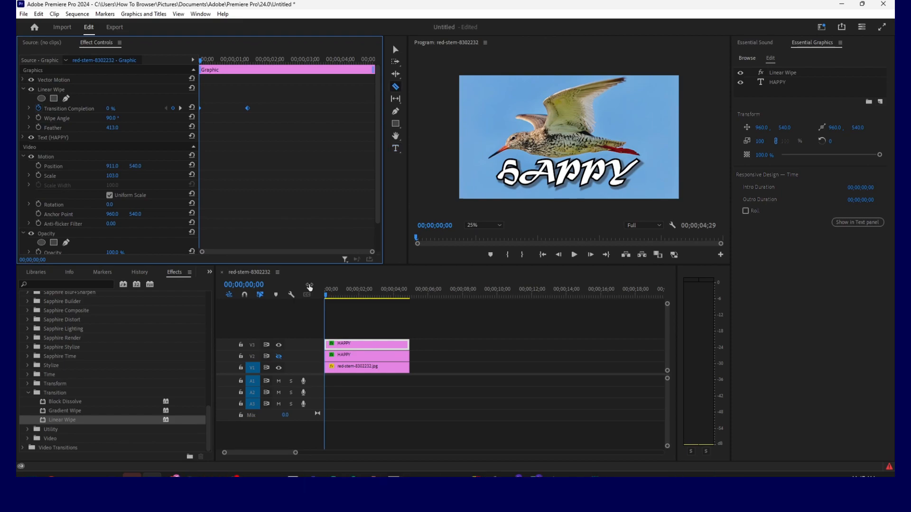
left_click(573, 255)
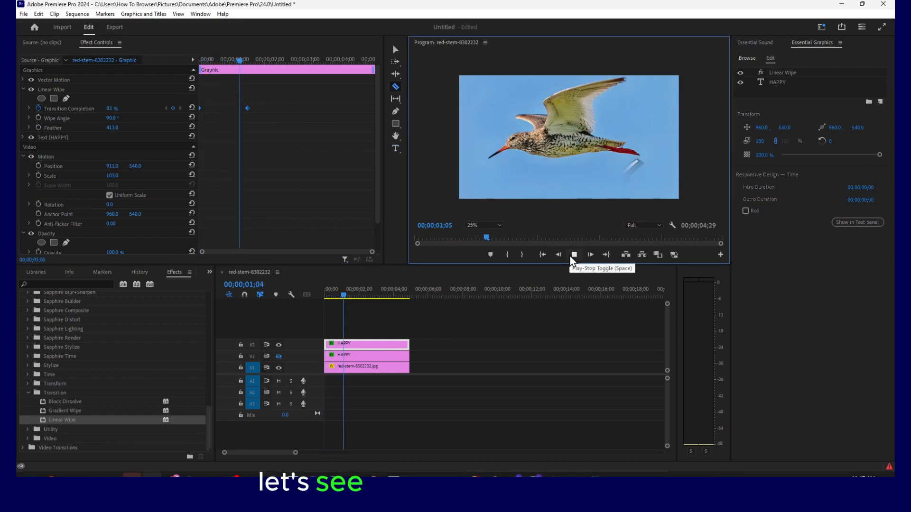
left_click_drag(358, 296, 319, 292)
left_click_drag(263, 91, 175, 122)
right_click(252, 105)
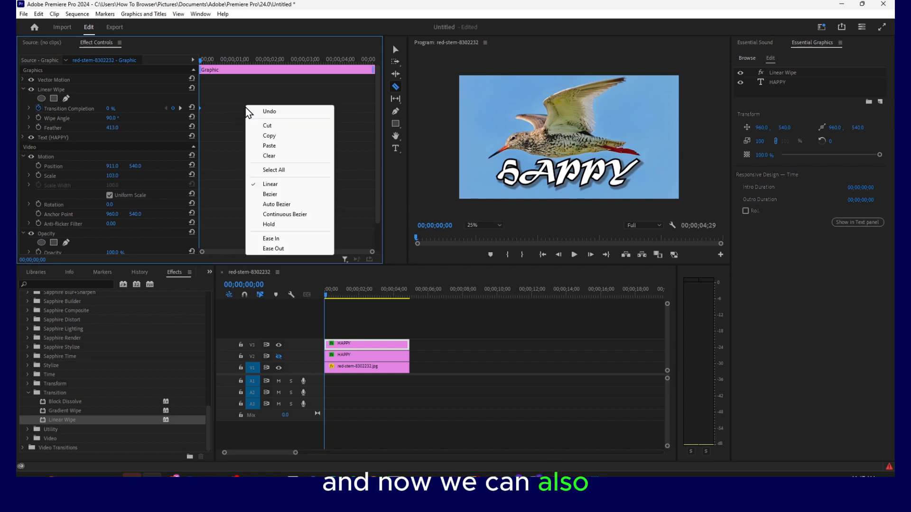
left_click(266, 93)
right_click(249, 107)
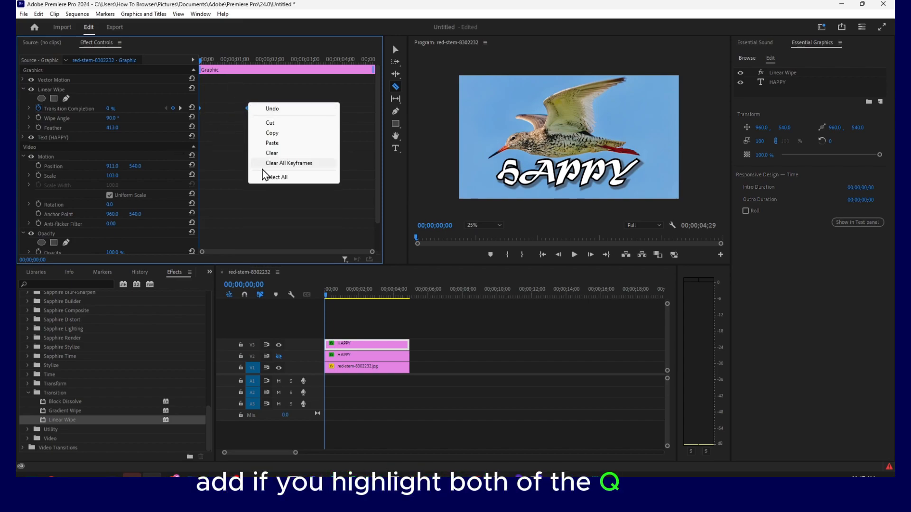
left_click(246, 108)
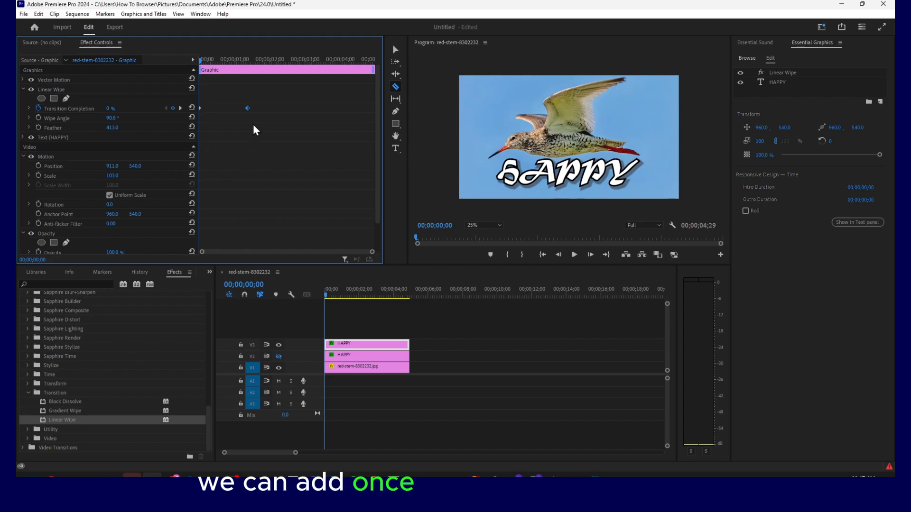
right_click(248, 107)
left_click_drag(225, 91, 193, 130)
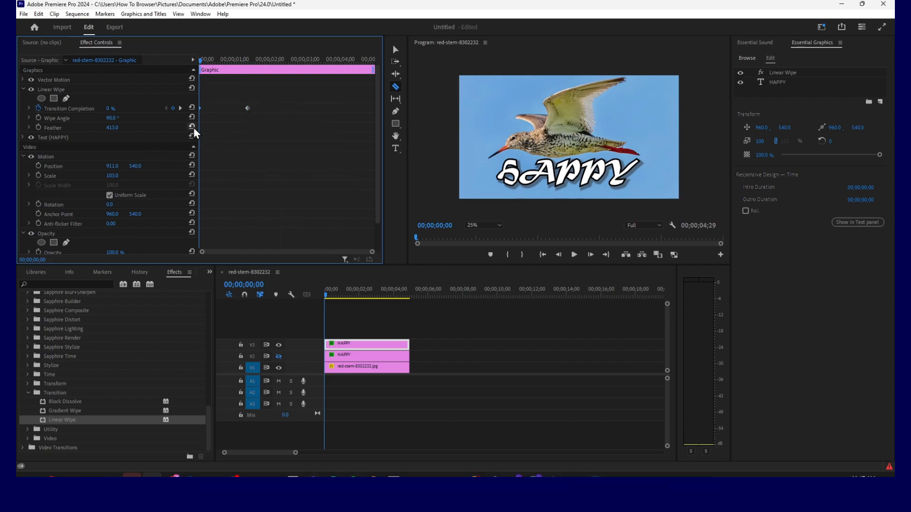
right_click(200, 113)
left_click(208, 91)
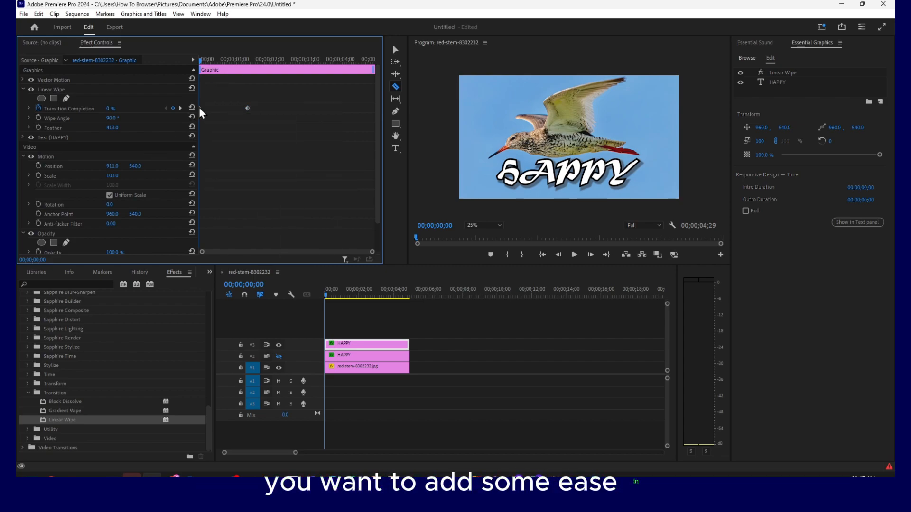
Step: Apply Ease In to the first Transition Completion keyframe and look at the easing options of the second one
right_click(198, 107)
left_click(234, 240)
right_click(247, 109)
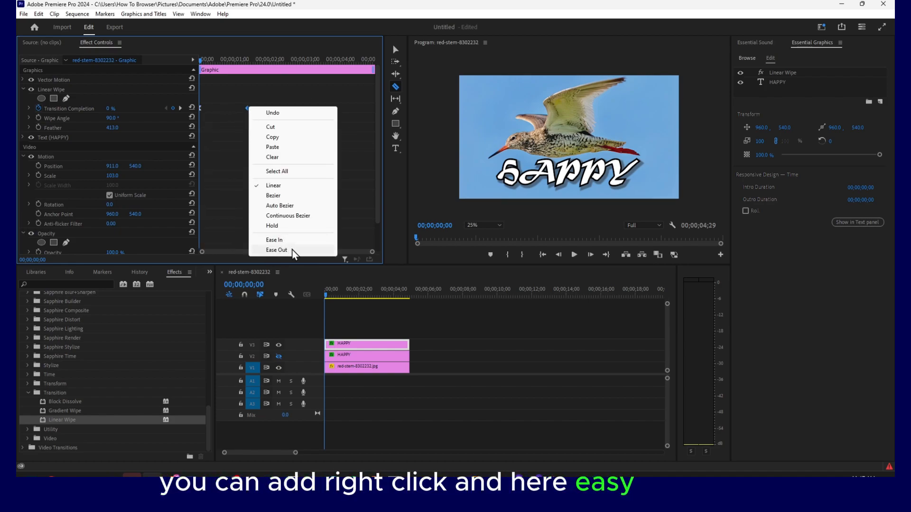
left_click(261, 100)
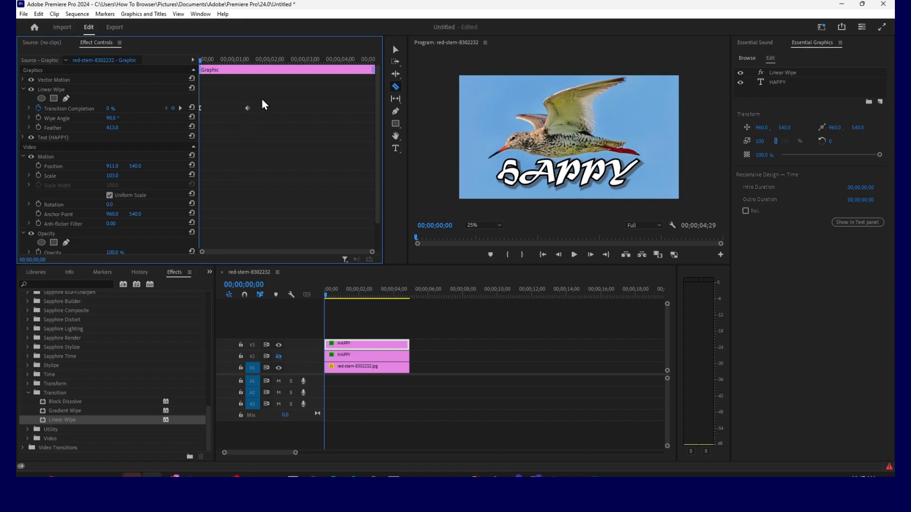
Step: Set both Transition Completion keyframes to Linear interpolation and play the wipe
right_click(247, 109)
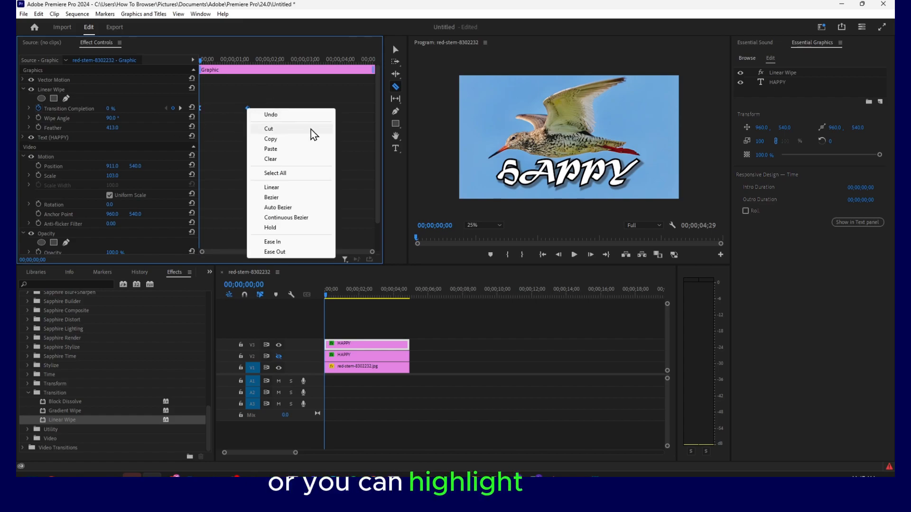
left_click(296, 188)
left_click(573, 255)
left_click_drag(236, 62, 245, 64)
right_click(255, 92)
left_click(118, 109)
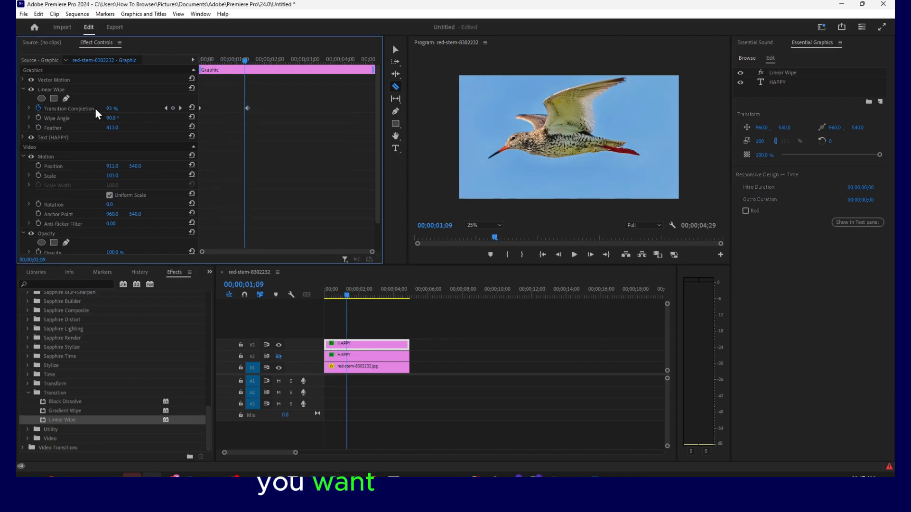
Step: Show the Transition Completion graph and reshape the velocity curve at the first keyframe to about -932.4 per second
left_click(30, 108)
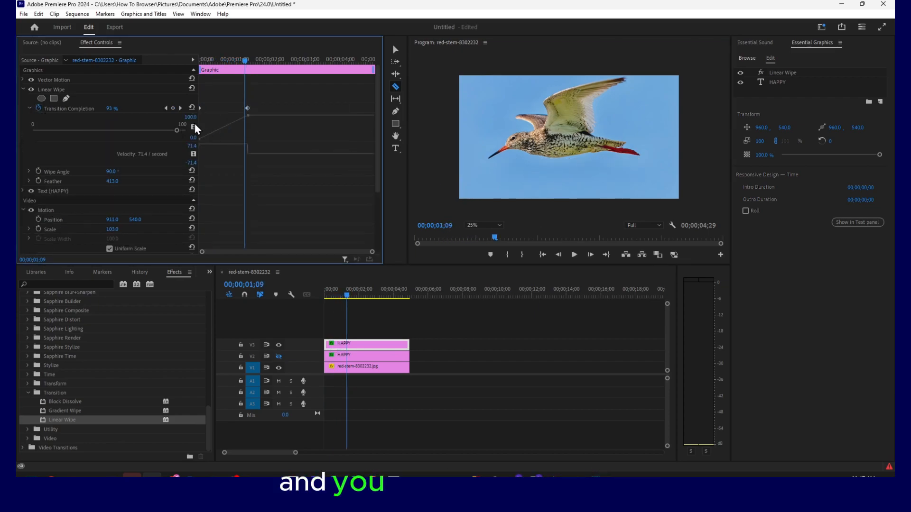
left_click_drag(247, 64, 192, 73)
left_click(203, 139)
left_click(248, 116)
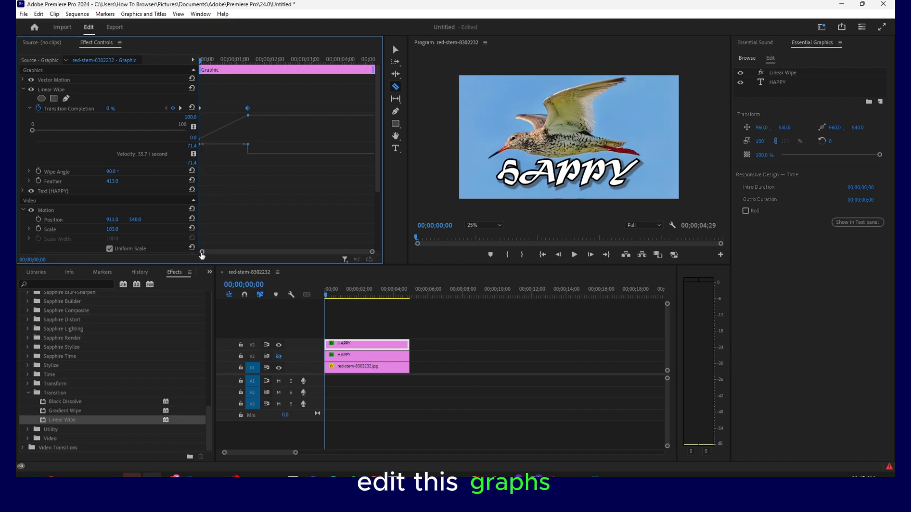
left_click_drag(213, 252, 269, 250)
left_click_drag(217, 146, 219, 61)
left_click_drag(217, 147, 212, 182)
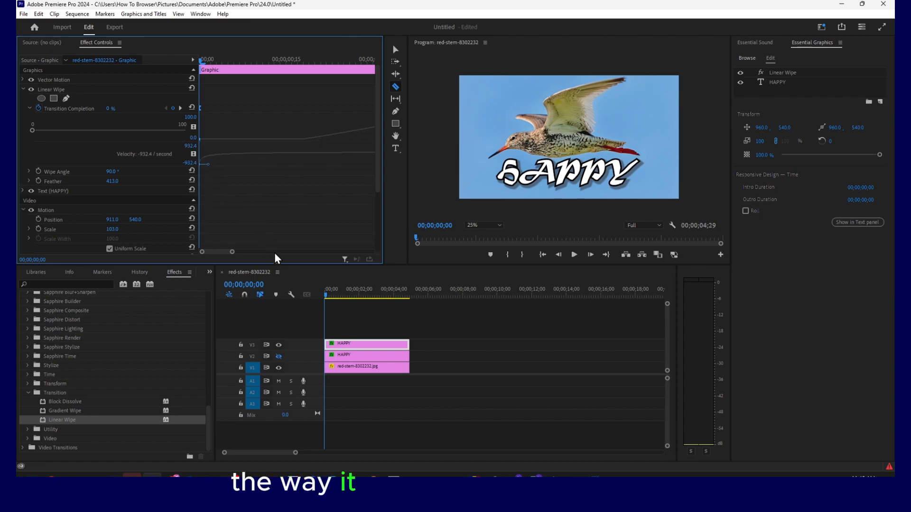
Step: Play the wipe with its reshaped velocity curve twice from the clip's start, stopping partway through the HAPPY text
key("space")
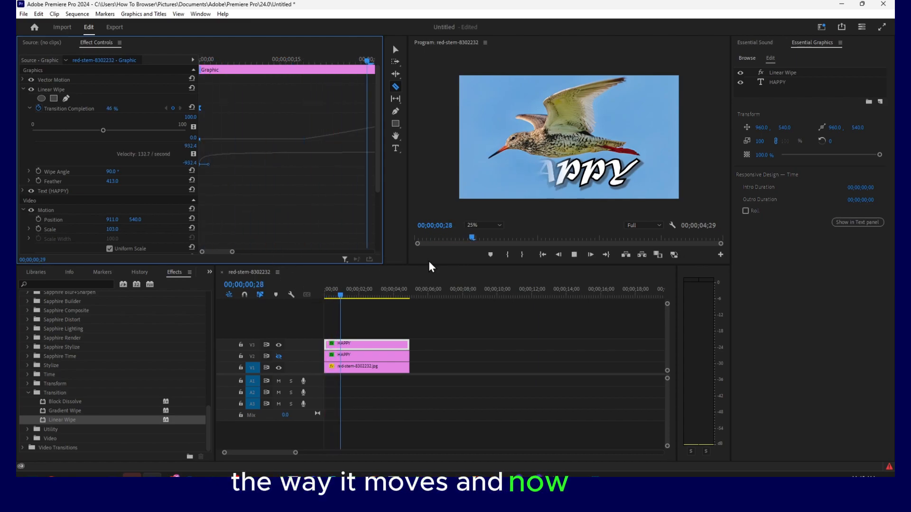
left_click_drag(313, 63, 196, 64)
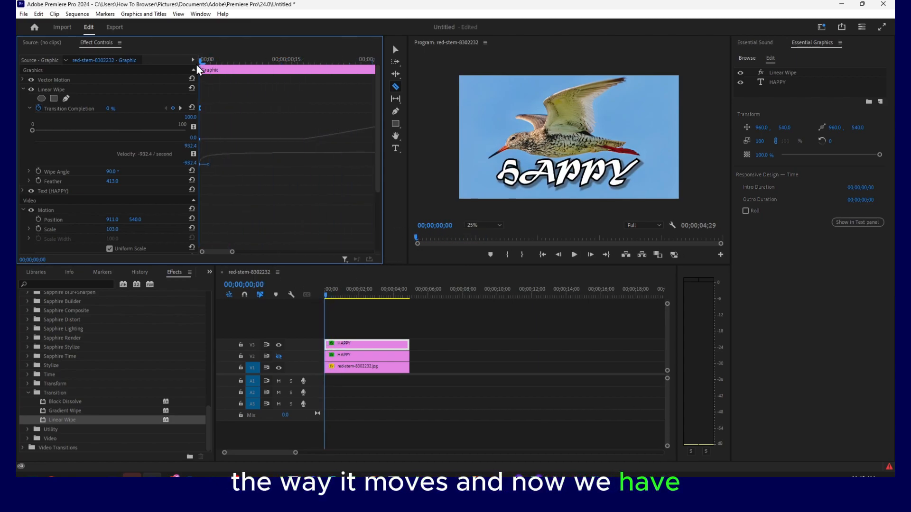
key("space")
key("space")
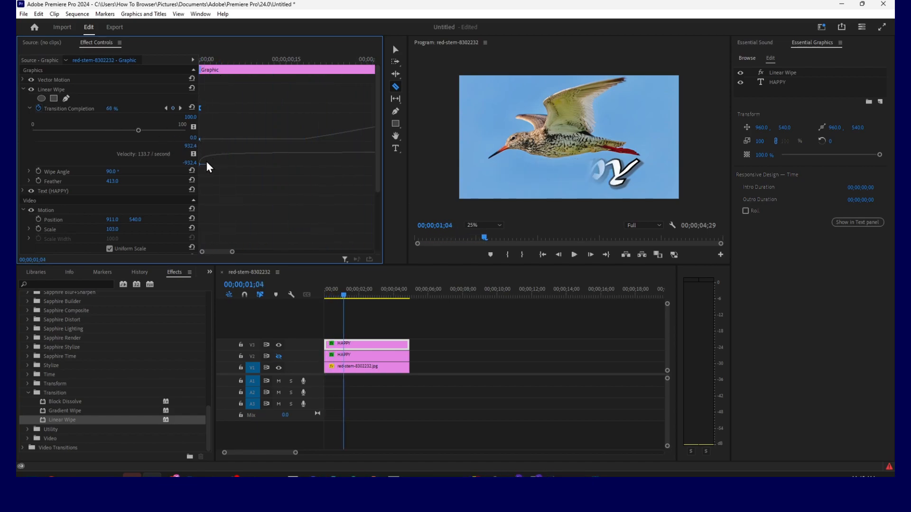
Step: Reshape the velocity curve at the first Transition Completion keyframe to about 1186.6 per second and play the wipe from the start
left_click_drag(207, 145, 212, 143)
left_click_drag(343, 302, 313, 300)
key("space")
scroll(260, 151, "down", 2)
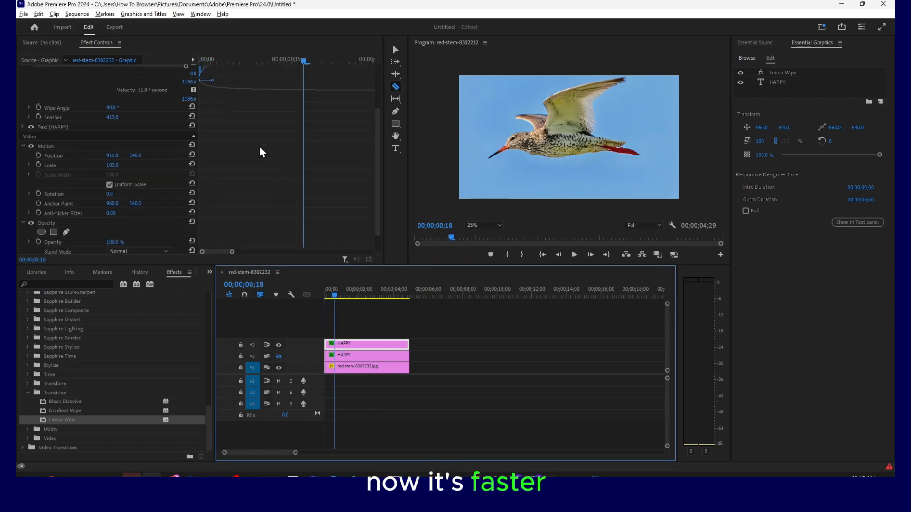
scroll(259, 146, "up", 2)
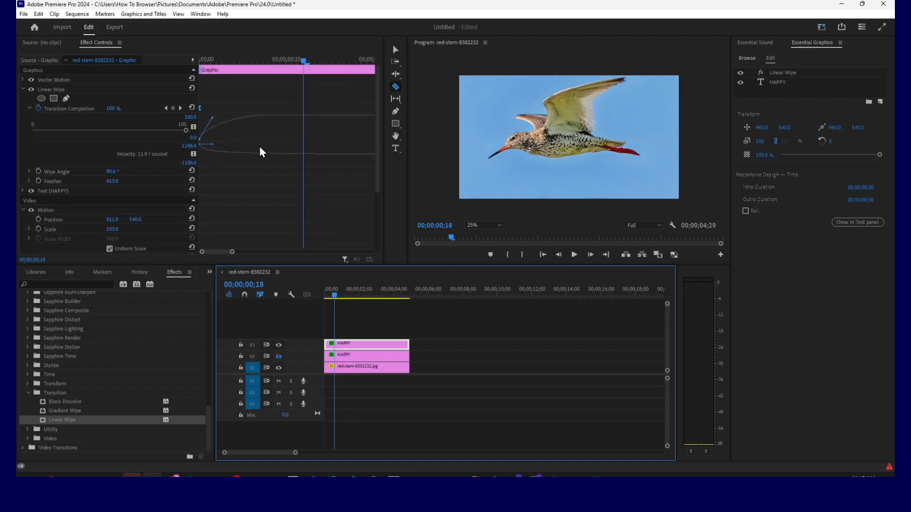
Step: Reshape the Transition Completion velocity curve into a gentler rise, with a graph range of about 164.1 per second
key("minus")
key("minus")
key("minus")
key("minus")
key("minus")
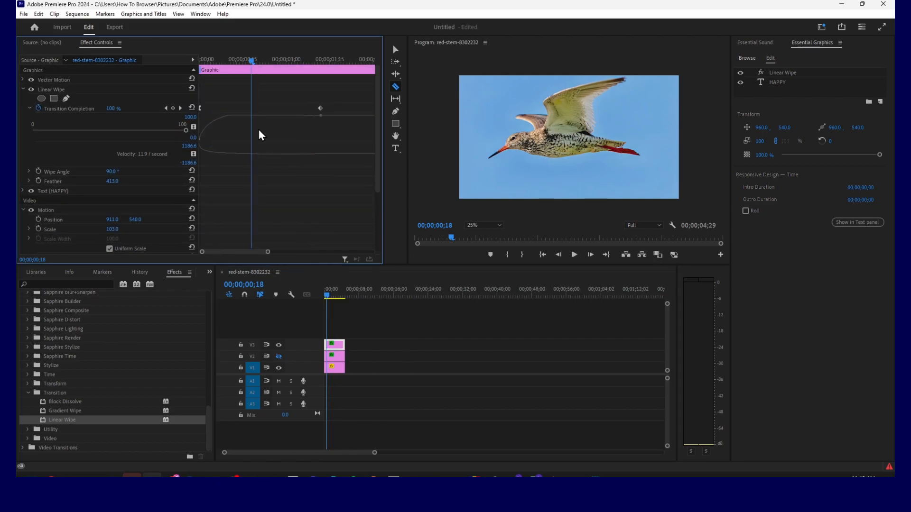
left_click(259, 116)
left_click(202, 119)
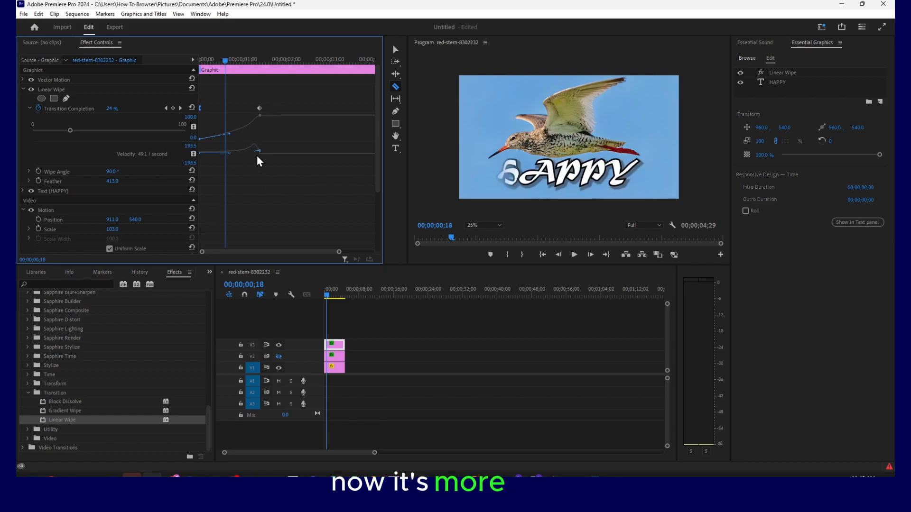
left_click_drag(230, 153, 229, 149)
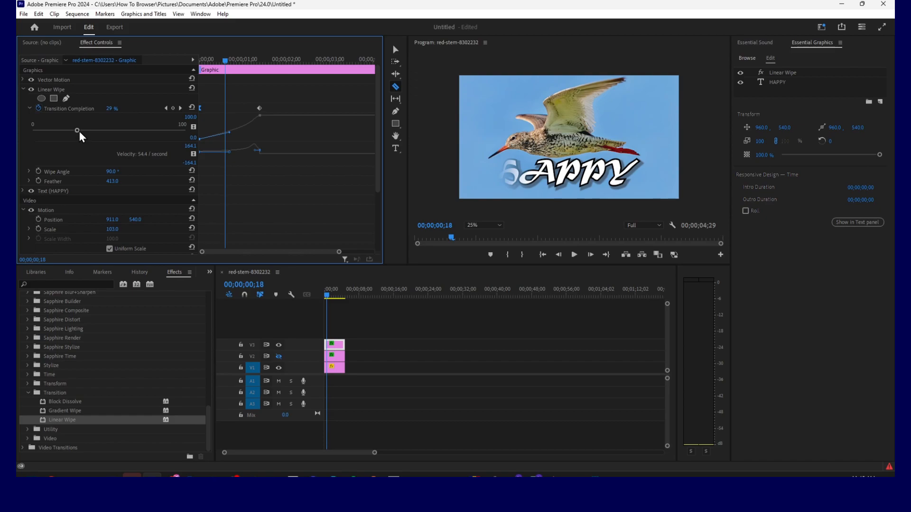
Step: Play the wipe from the clip's start to check the gentler velocity curve
key("space")
left_click(573, 255)
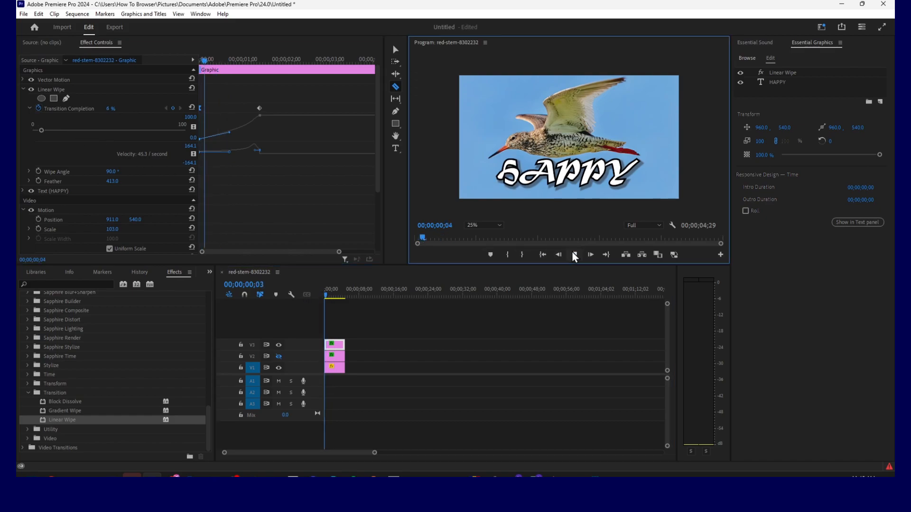
left_click(574, 255)
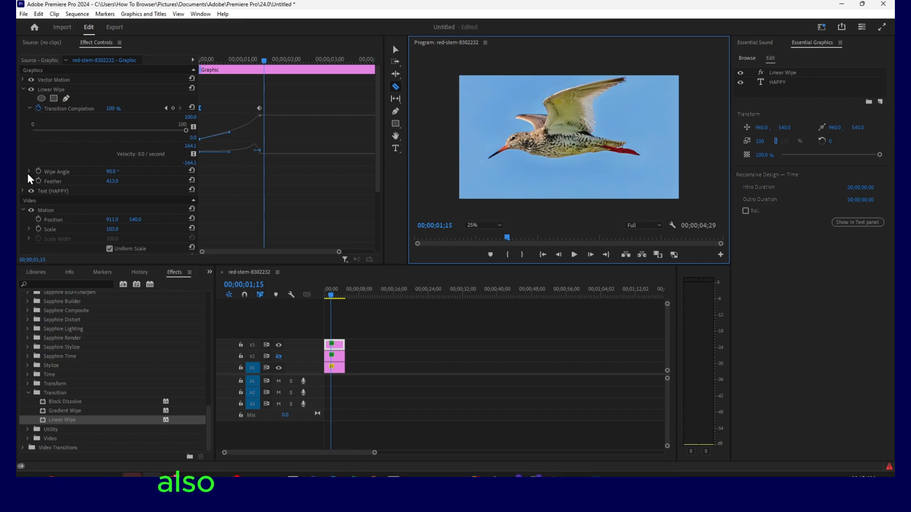
Step: Try Linear Wipe angles such as 17° and -290° with the playhead at the clip's start, and set the Wipe Angle to 0°
left_click_drag(112, 171, 123, 171)
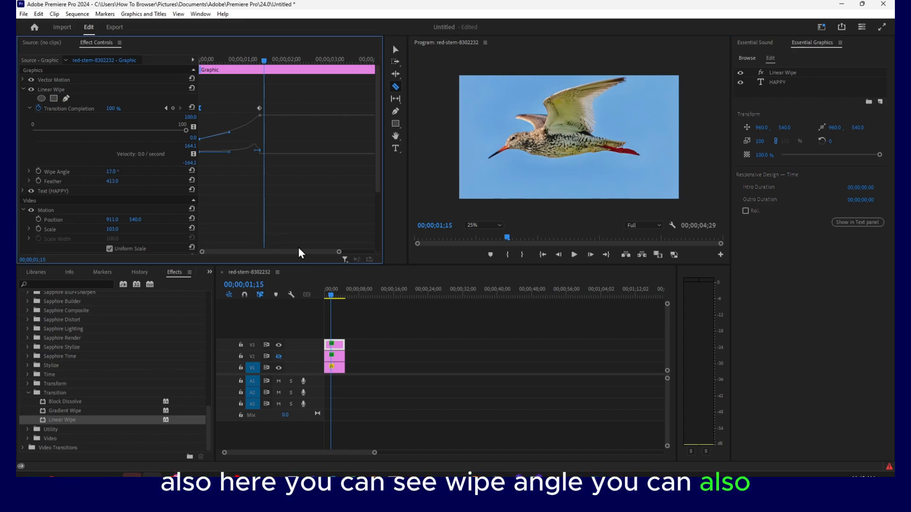
left_click_drag(332, 296, 308, 290)
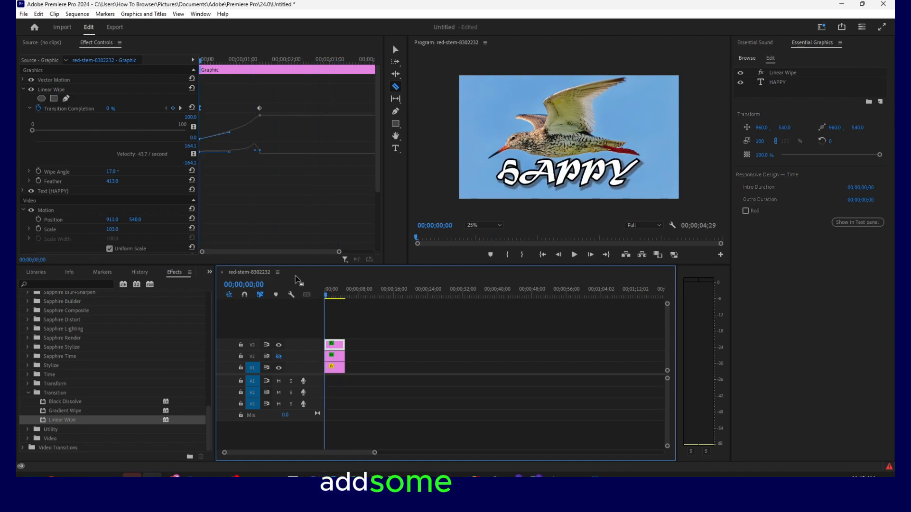
left_click_drag(112, 171, 4, 171)
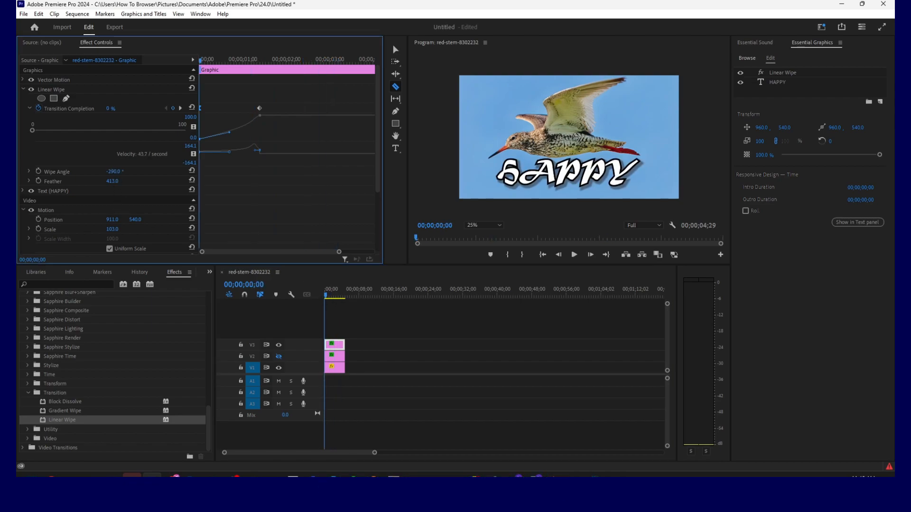
left_click(75, 173)
left_click(115, 171)
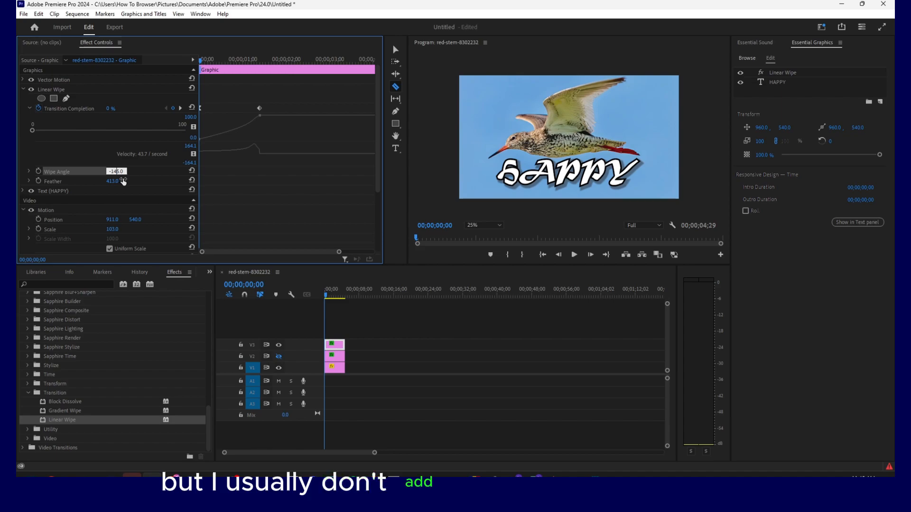
type("0")
key("Return")
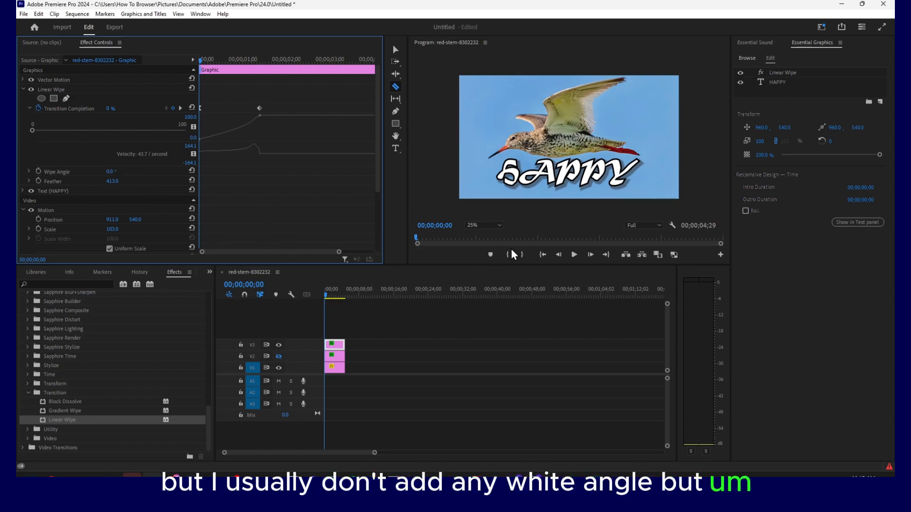
Step: Play the 0° wipe repeatedly, returning to the clip's start, and examine the direction in which the text fades
left_click(574, 255)
left_click(576, 255)
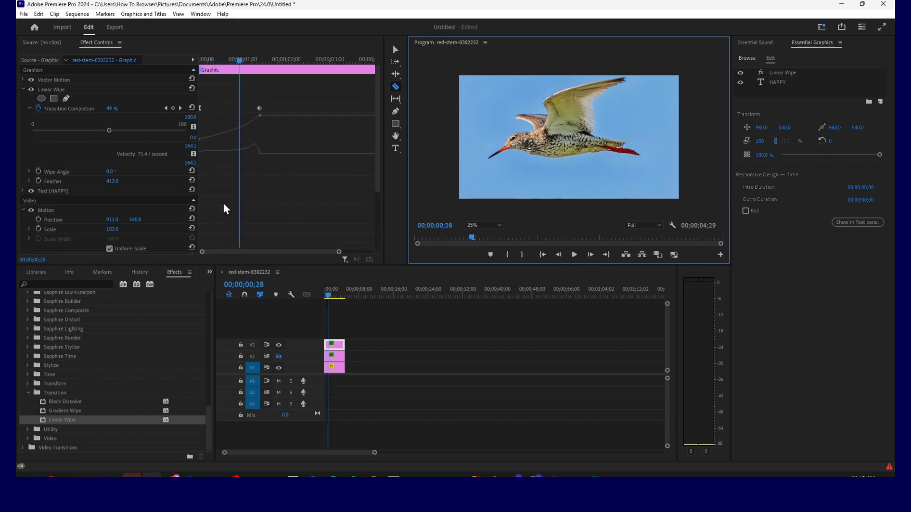
left_click(574, 255)
left_click(572, 254)
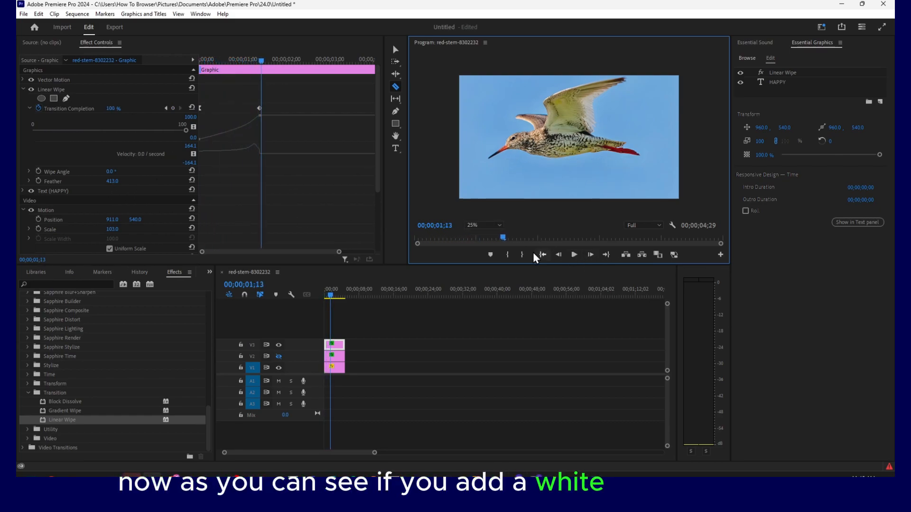
left_click_drag(327, 297, 306, 297)
left_click(574, 255)
left_click(574, 255)
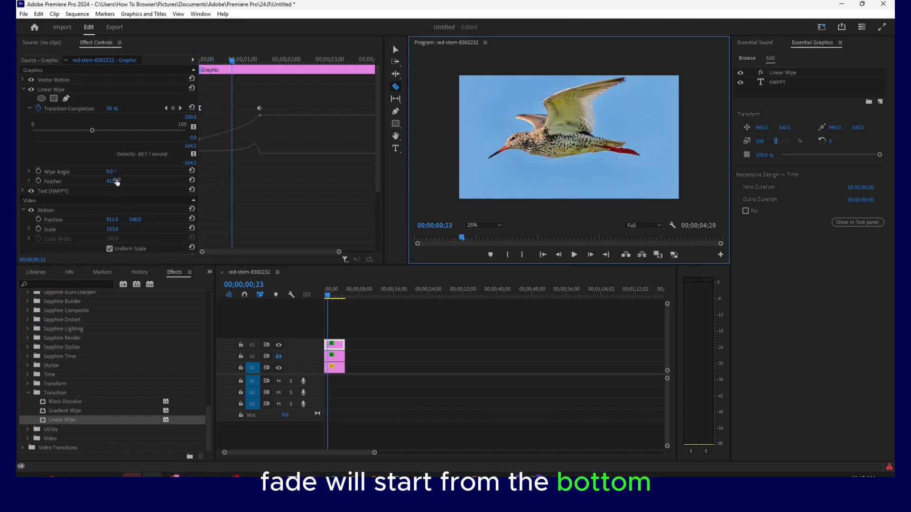
Step: Set the Linear Wipe's angle to 24° and play the animation from the clip's start
left_click_drag(111, 171, 122, 172)
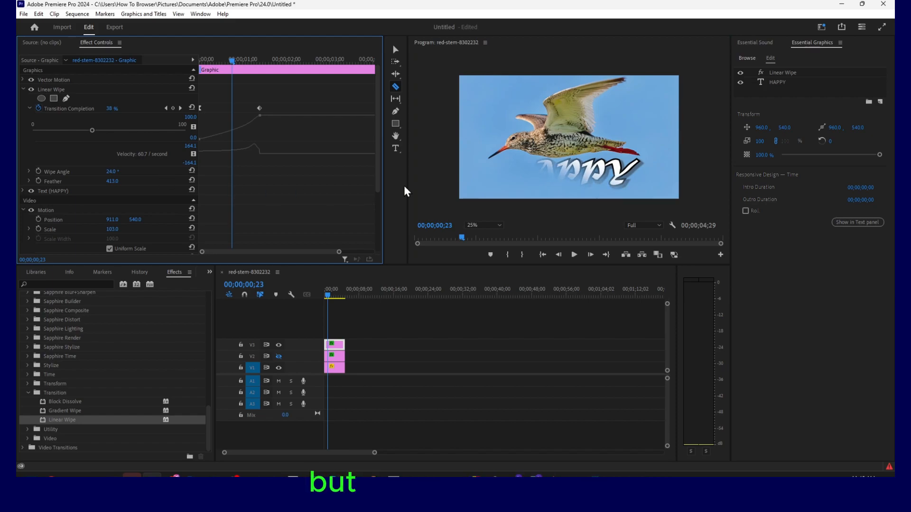
left_click(329, 292)
left_click(573, 255)
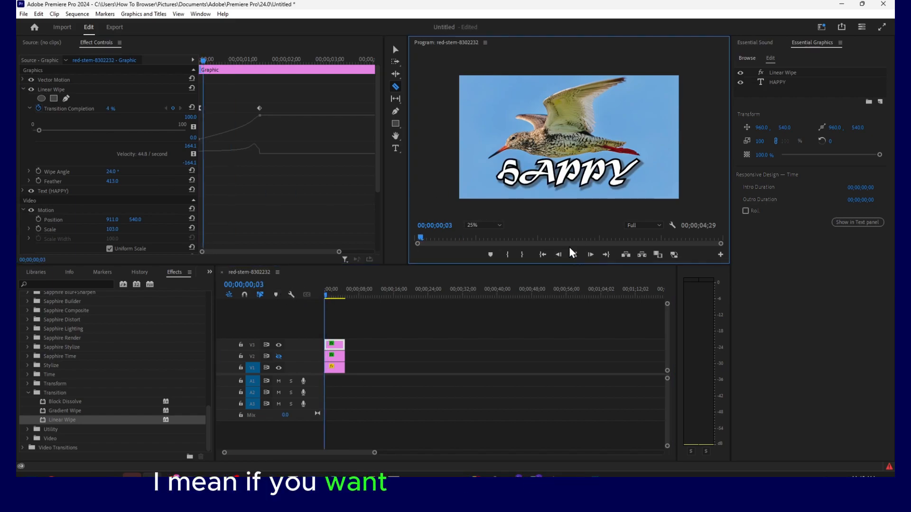
left_click(574, 254)
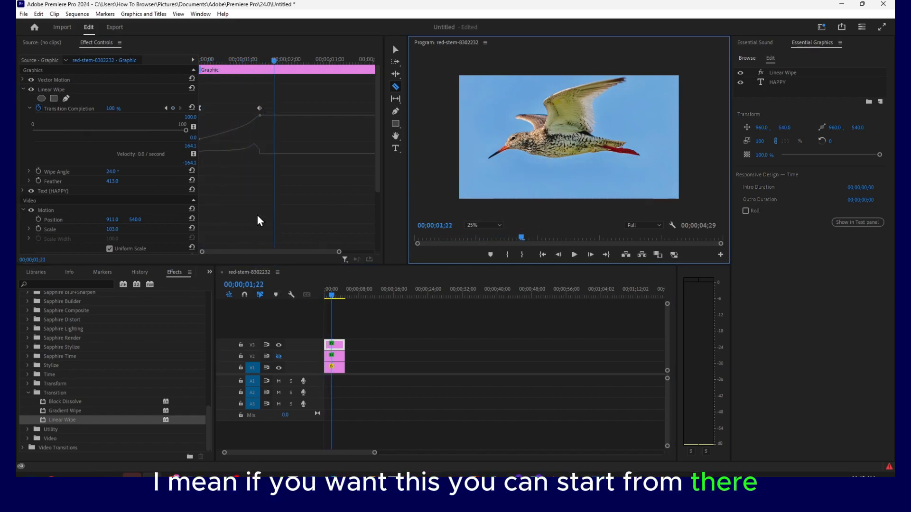
Step: Raise the Linear Wipe's angle to 98° and play the animation from the clip's start
left_click_drag(113, 174, 144, 187)
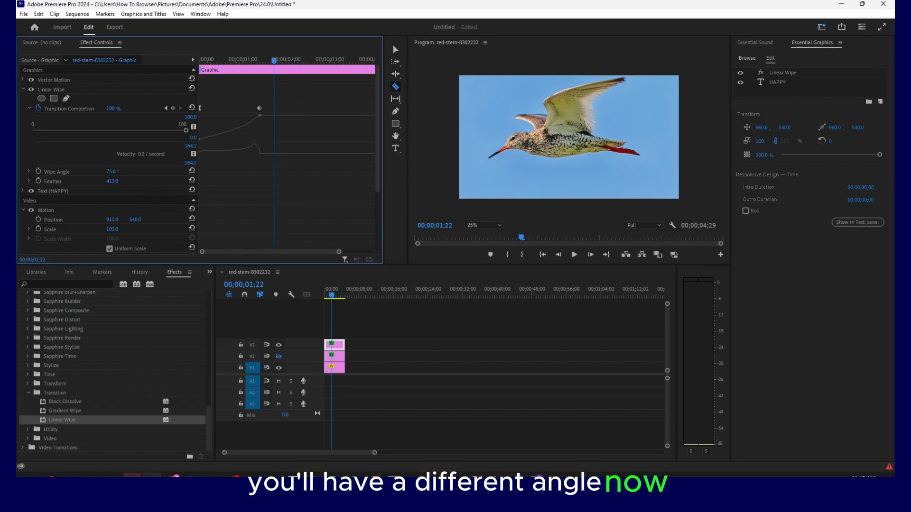
left_click_drag(144, 187, 192, 191)
left_click(579, 256)
left_click_drag(332, 295, 324, 295)
left_click(576, 254)
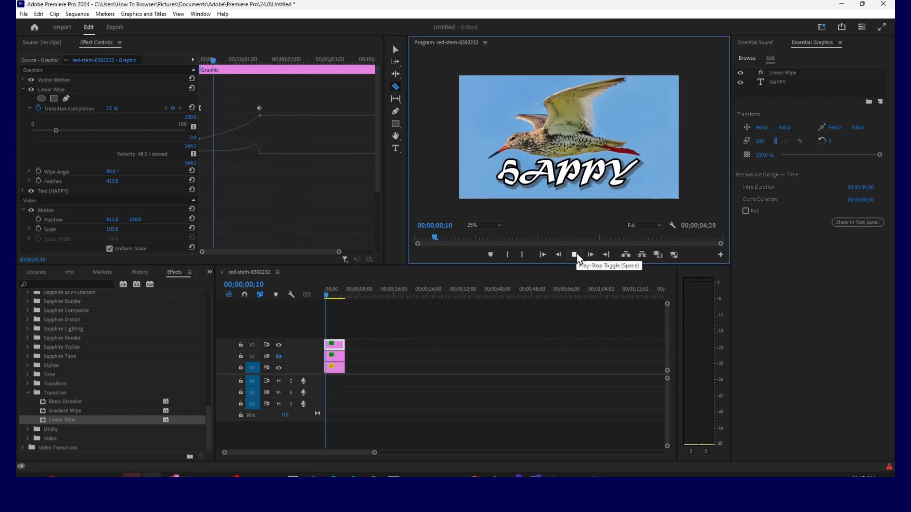
Step: Increase the Linear Wipe's angle to 1x137° and preview the wipe from the clip's start
left_click_drag(111, 171, 143, 171)
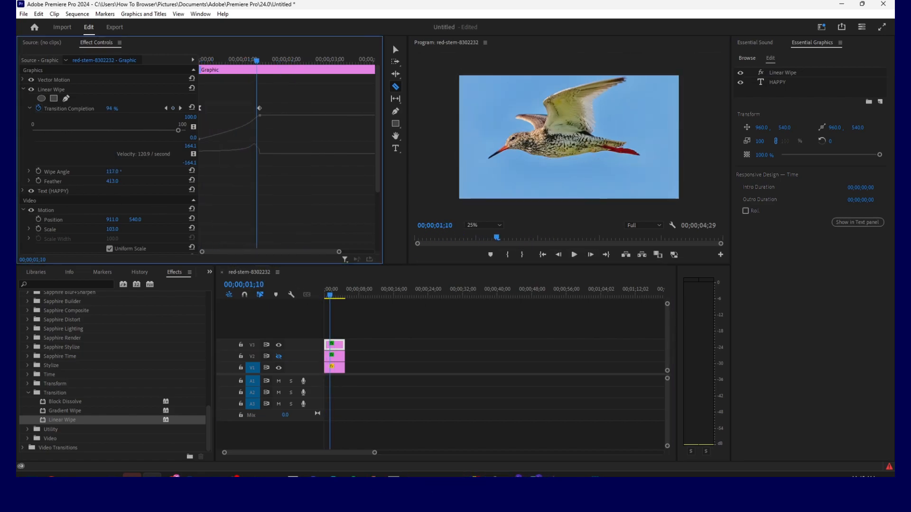
left_click(324, 298)
left_click(573, 255)
left_click(573, 254)
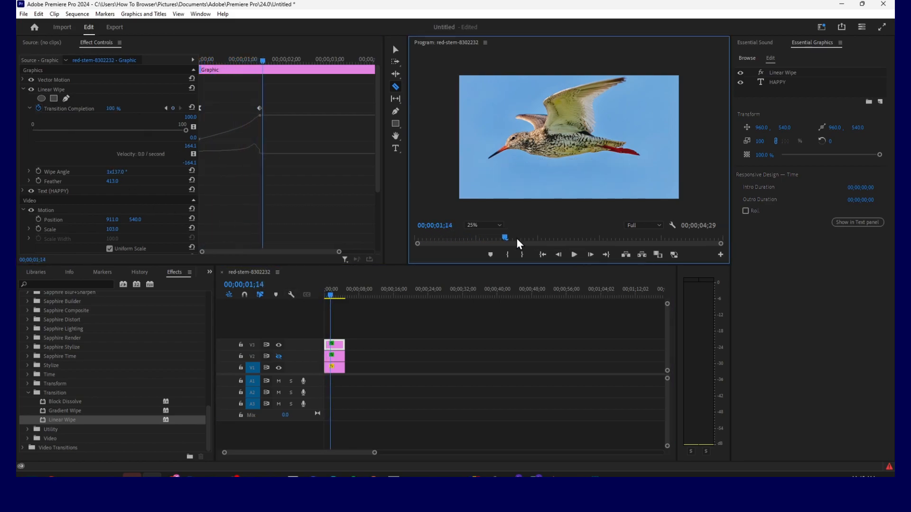
Step: Change the Linear Wipe's angle to -136° and play the sequence
left_click_drag(114, 180, 156, 181)
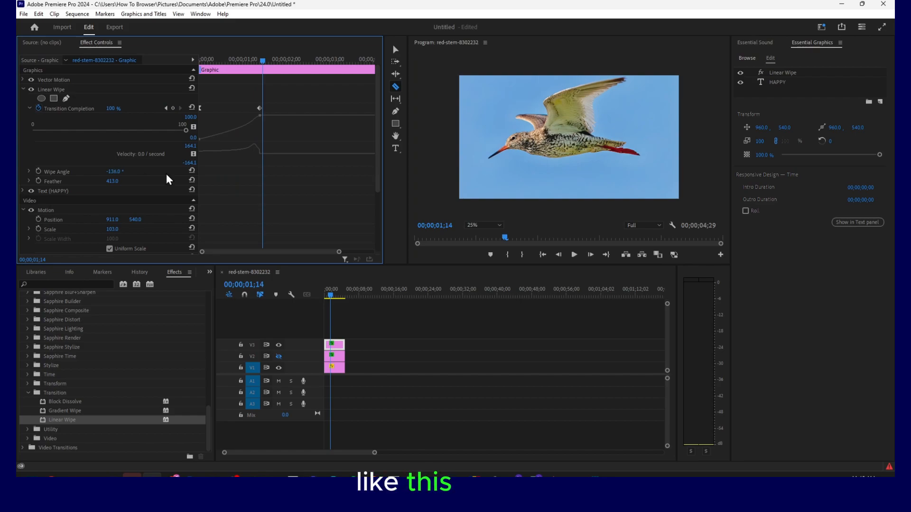
left_click(569, 254)
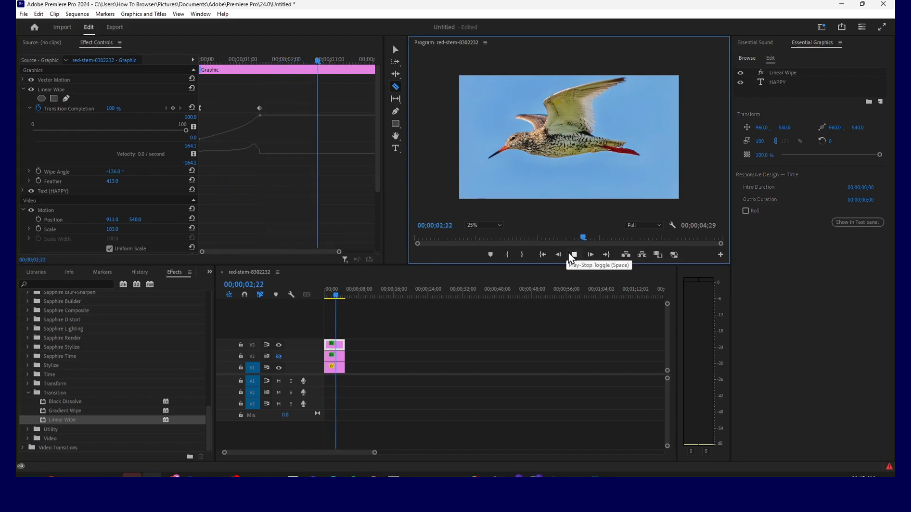
left_click(572, 254)
Step: Return the playhead to the clip's start and set the Linear Wipe's angle to 90°
left_click_drag(334, 296, 326, 295)
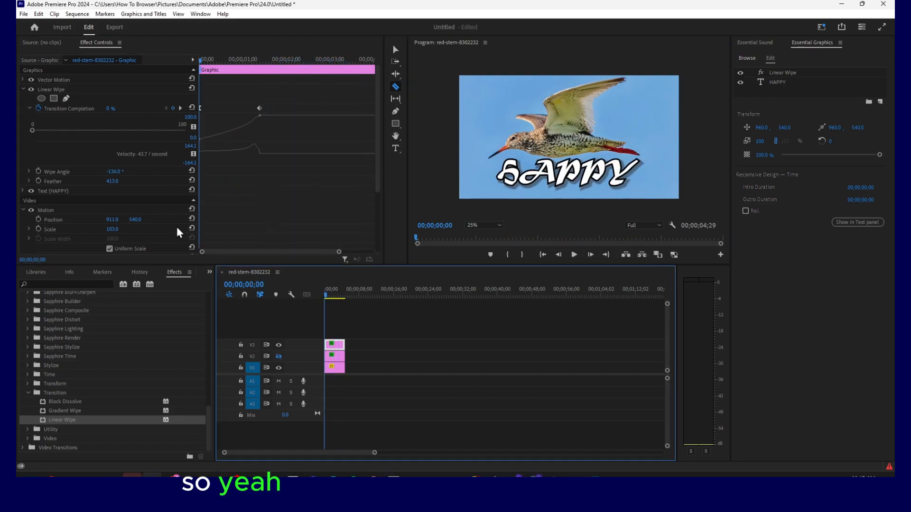
left_click(113, 171)
double_click(117, 169)
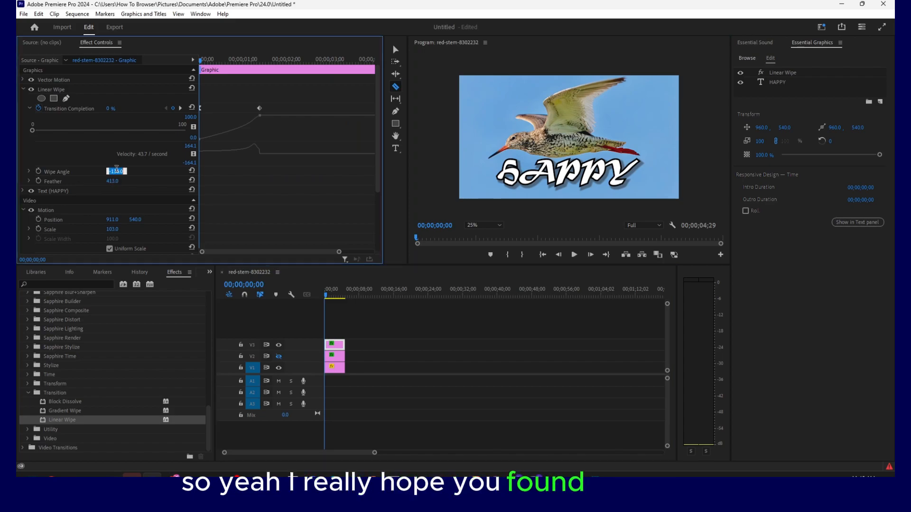
type("90")
key("Return")
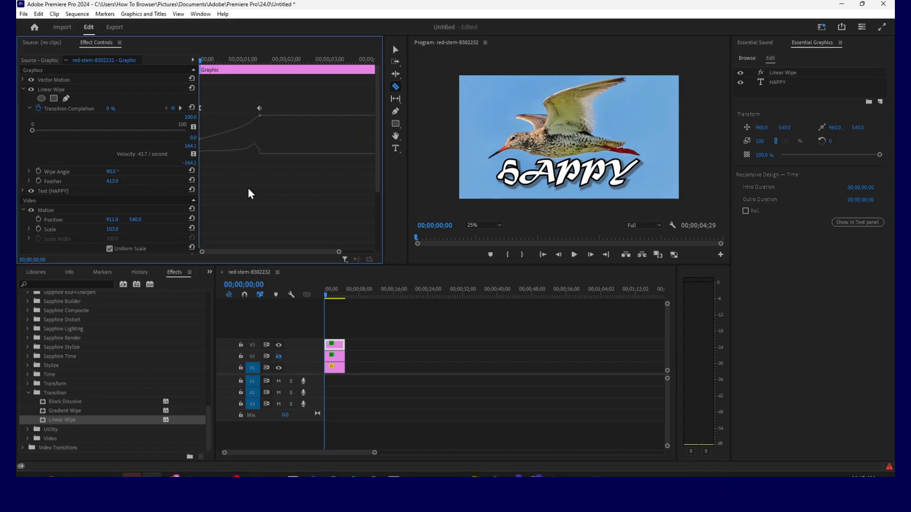